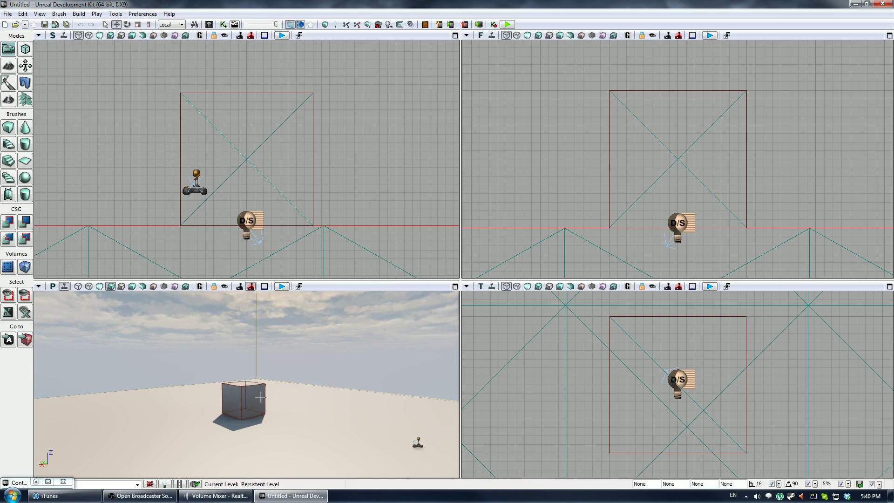
# Step: Resize the builder brush to a thin upright box with X 24, Y 144 and Z 192
pyautogui.click(243, 393)
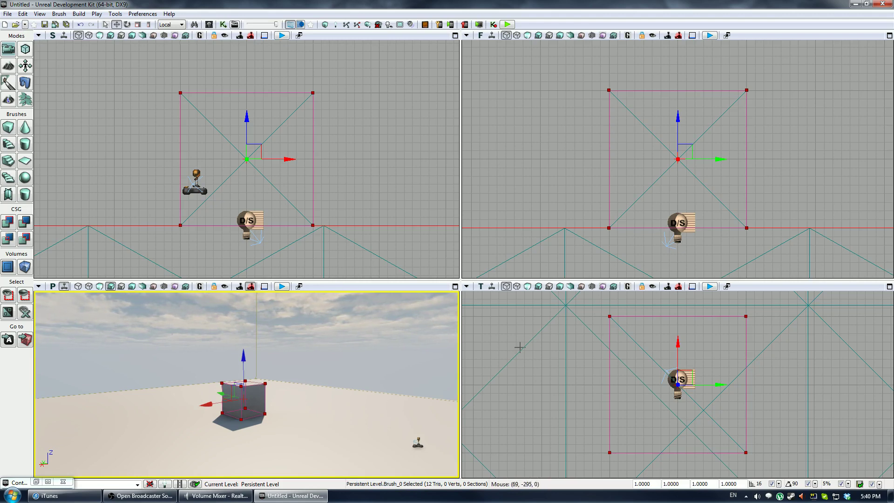
pyautogui.scroll(-3, 527, 331)
pyautogui.scroll(-2, 562, 356)
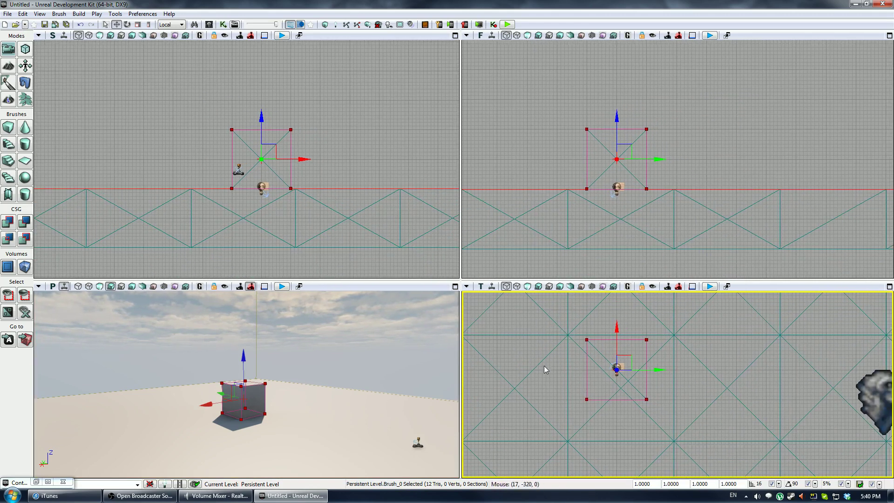
pyautogui.rightClick(8, 127)
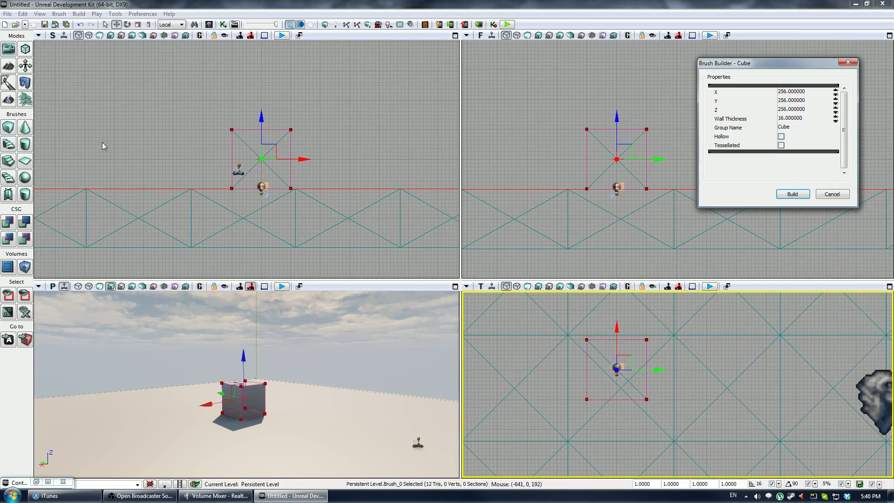
pyautogui.click(821, 110)
pyautogui.write('192')
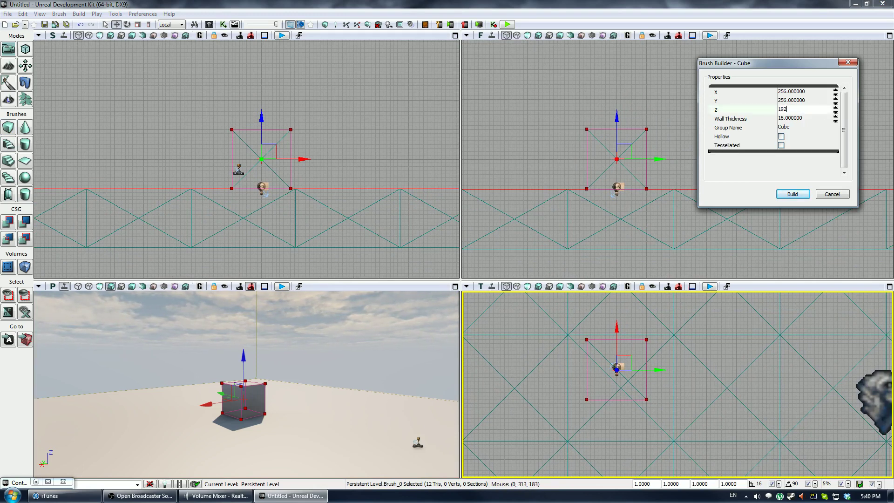
pyautogui.click(820, 101)
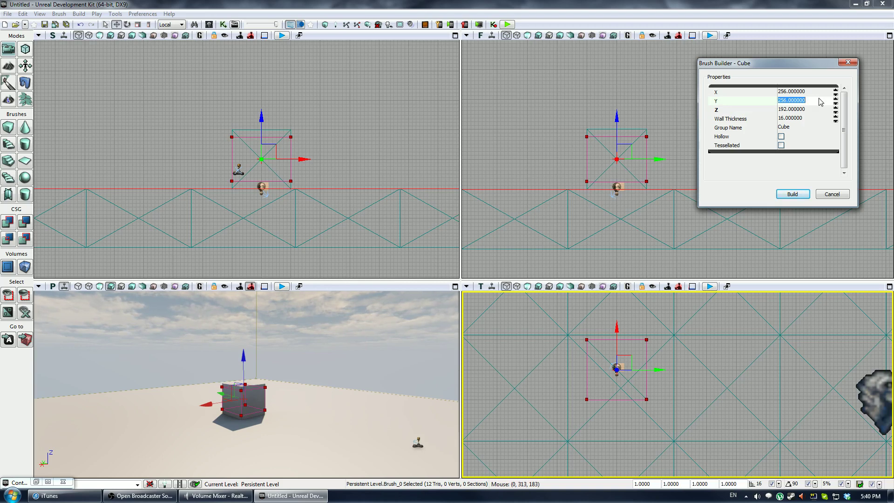
pyautogui.write('144')
pyautogui.click(818, 93)
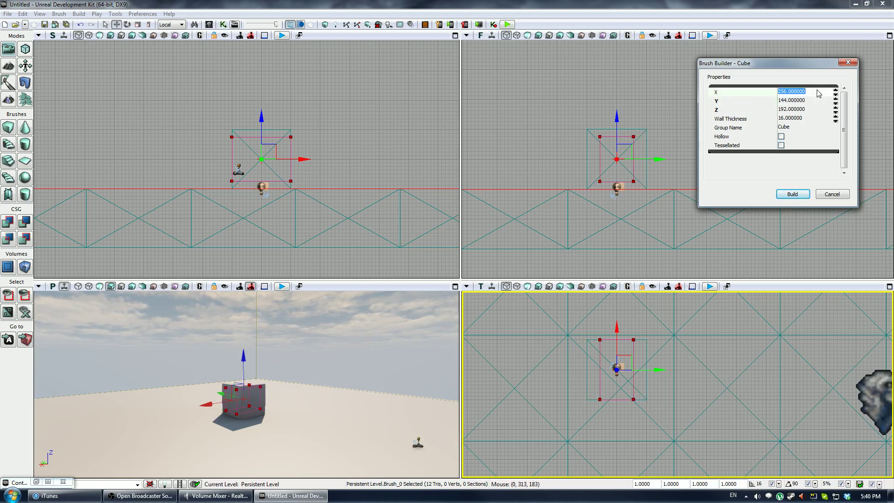
pyautogui.write('24')
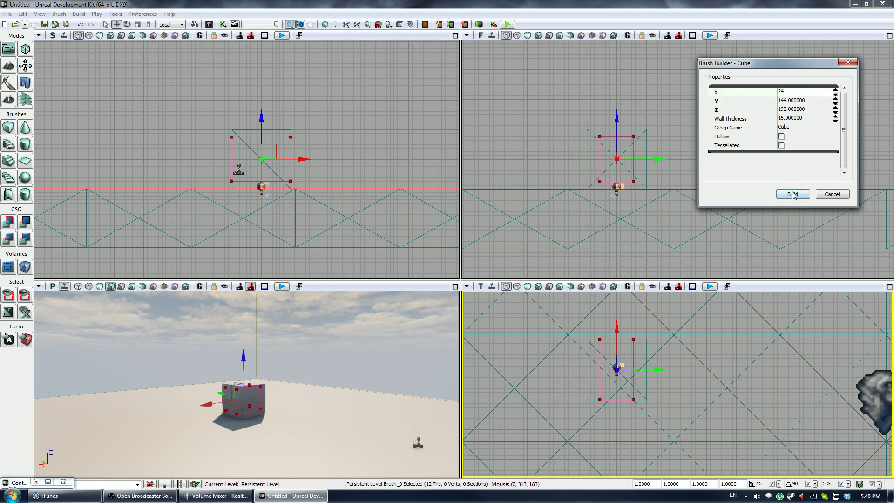
pyautogui.click(794, 193)
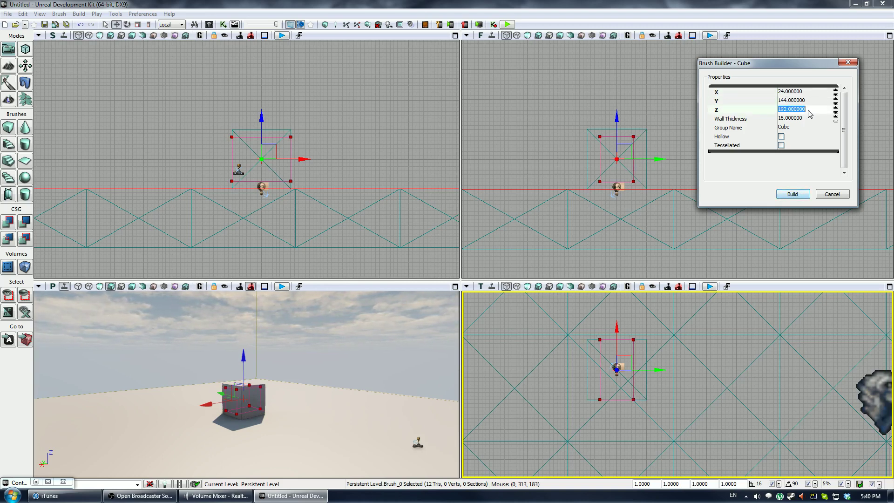
pyautogui.click(848, 62)
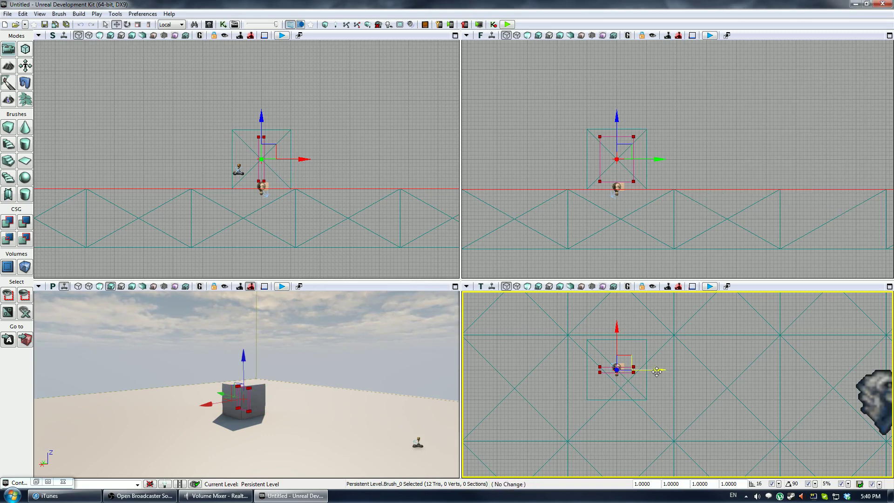
# Step: Move the thin brush clear of the cube toward negative Y and positive X, and add it to the level as a solid slab
pyautogui.keyDown('ctrl'); pyautogui.moveTo(722, 426); pyautogui.dragTo(682, 426); pyautogui.keyUp('ctrl')
pyautogui.press('Left')
pyautogui.press('Left')
pyautogui.press('Left')
pyautogui.press('Left')
pyautogui.press('Left')
pyautogui.press('Left')
pyautogui.press('Left')
pyautogui.press('Left')
pyautogui.press('Left')
pyautogui.press('Left')
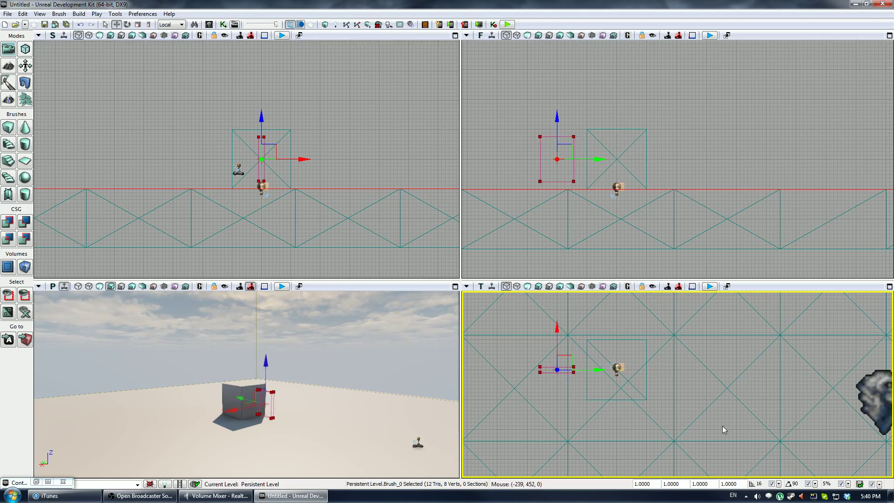
pyautogui.press('Up')
pyautogui.press('Up')
pyautogui.press('Up')
pyautogui.press('Up')
pyautogui.press('Up')
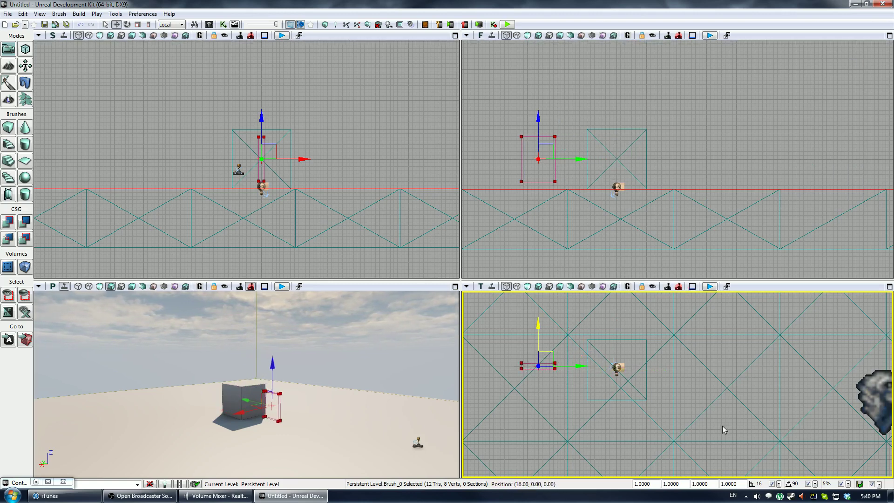
pyautogui.press('Up')
pyautogui.press('Up')
pyautogui.press('Up')
pyautogui.press('Up')
pyautogui.press('Up')
pyautogui.press('Up')
pyautogui.press('Up')
pyautogui.press('Up')
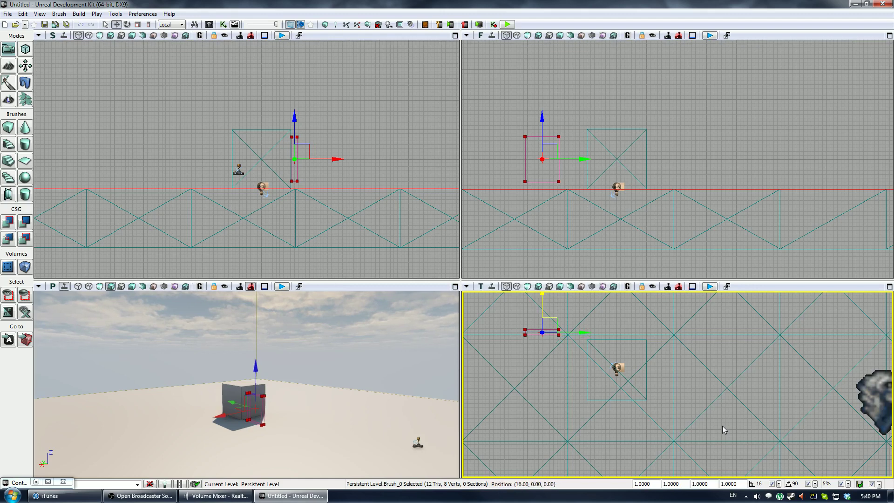
pyautogui.press('Left')
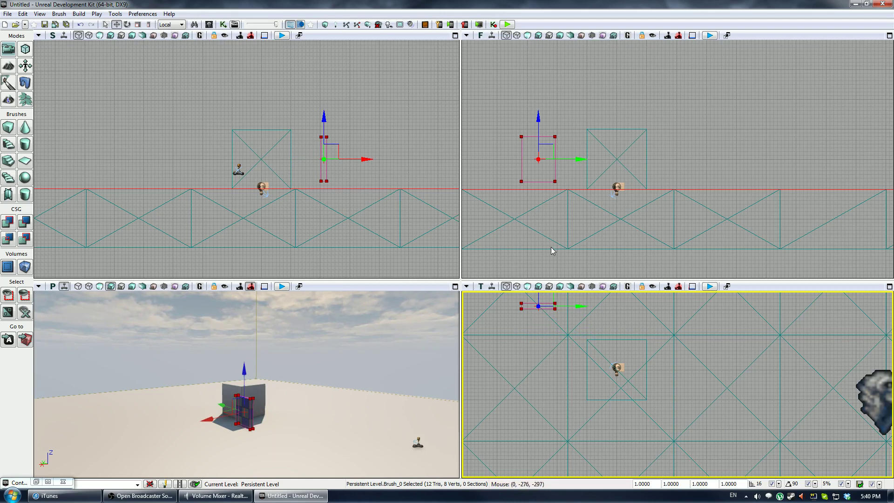
# Step: Move the brush straight along X past the cube's negative-X side and add a second matching slab there
pyautogui.moveTo(554, 364); pyautogui.dragTo(574, 369, button='right')
pyautogui.press('Down')
pyautogui.press('Down')
pyautogui.press('Down')
pyautogui.press('Down')
pyautogui.press('Down')
pyautogui.press('Down')
pyautogui.press('Down')
pyautogui.press('Down')
pyautogui.press('Down')
pyautogui.press('Down')
pyautogui.press('Down')
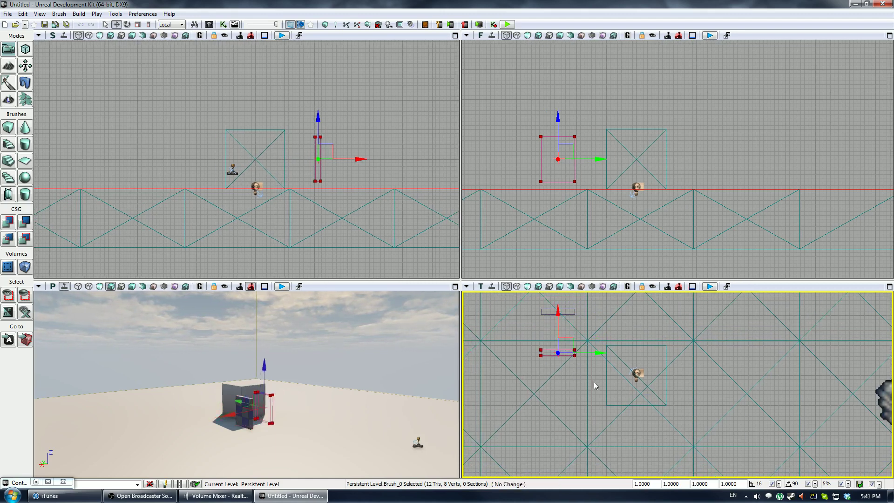
pyautogui.press('Down')
pyautogui.press('Down')
pyautogui.press('Down')
pyautogui.press('Down')
pyautogui.press('Down')
pyautogui.press('Down')
pyautogui.press('Down')
pyautogui.press('Down')
pyautogui.press('Down')
pyautogui.press('Down')
pyautogui.press('Down')
pyautogui.press('Down')
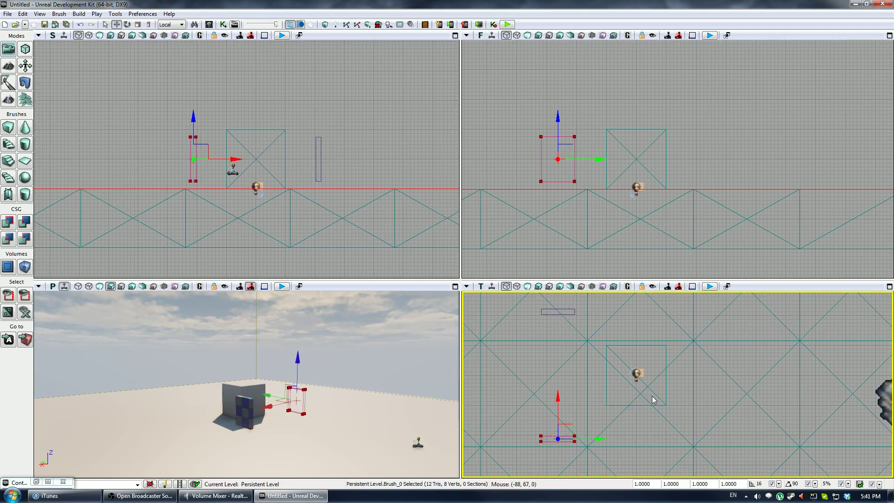
pyautogui.hotkey('ctrl', 'a')
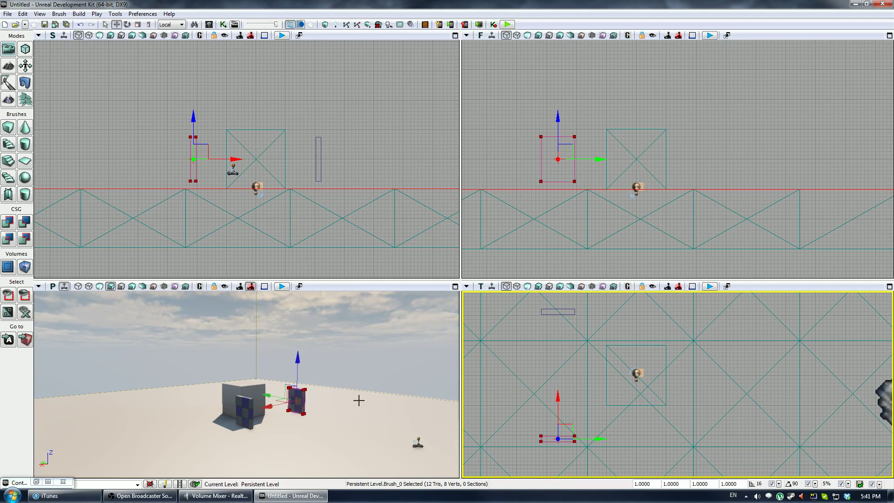
# Step: Turn the perspective view toward both slabs, deselect everything, and search the Content Browser for "water" limited to Materials
pyautogui.moveTo(359, 400)
pyautogui.mouseDown(button='right')
pyautogui.moveTo(378, 409)
pyautogui.moveTo(246, 399)
pyautogui.mouseUp(button='right')
pyautogui.press('Escape')
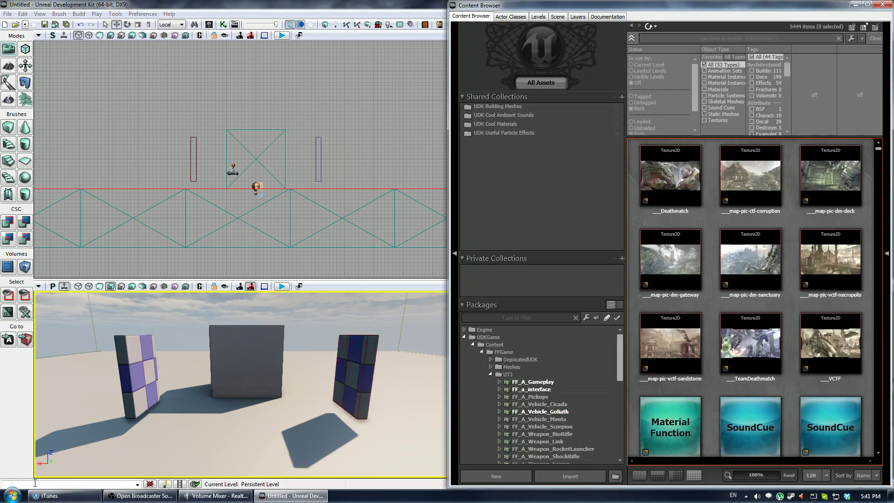
pyautogui.click(36, 481)
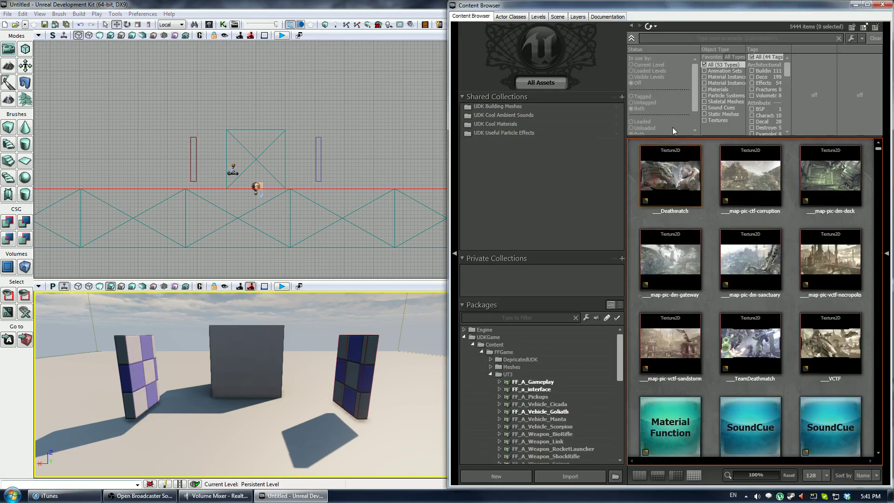
pyautogui.click(655, 41)
pyautogui.write('water')
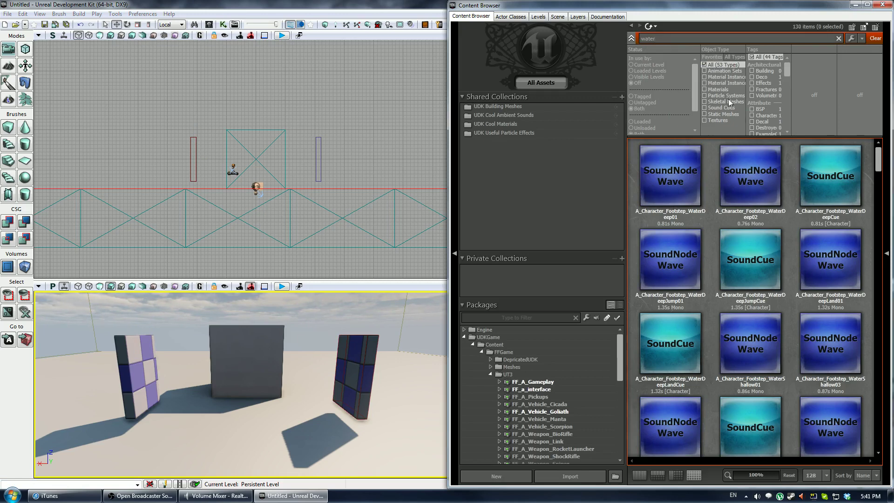
pyautogui.click(703, 88)
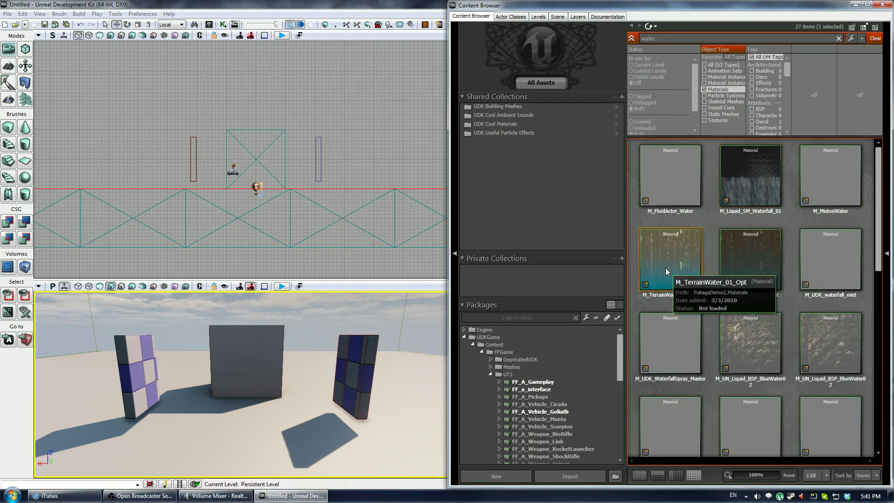
# Step: Apply the M_TerrainWater_01_Opt material to all surfaces of the first slab
pyautogui.moveTo(672, 266); pyautogui.dragTo(140, 359)
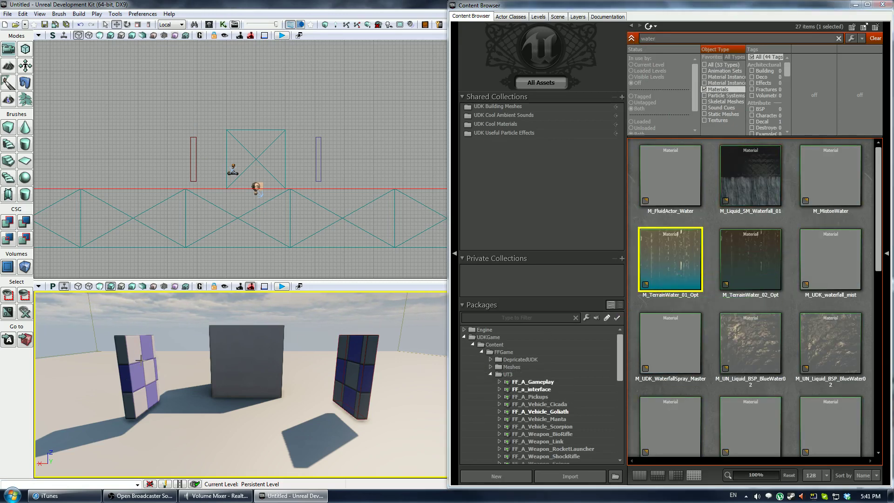
pyautogui.rightClick(140, 363)
pyautogui.click(138, 363)
pyautogui.hotkey('shift', 'b')
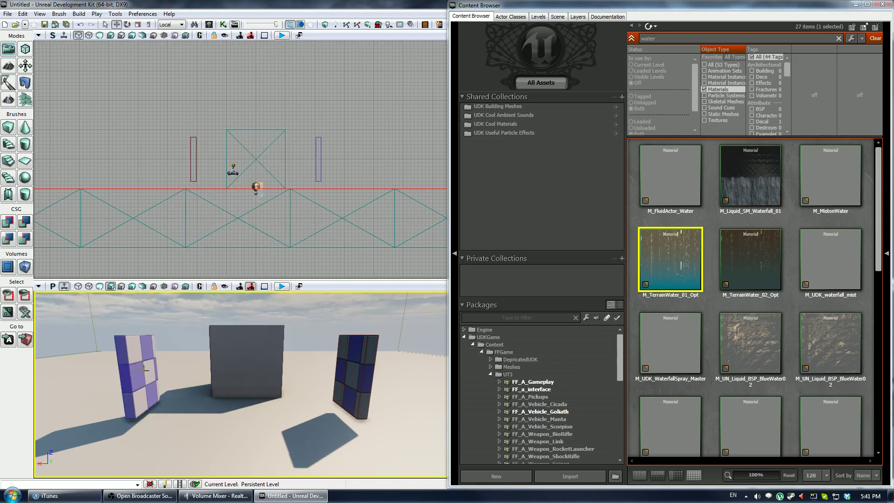
pyautogui.rightClick(144, 369)
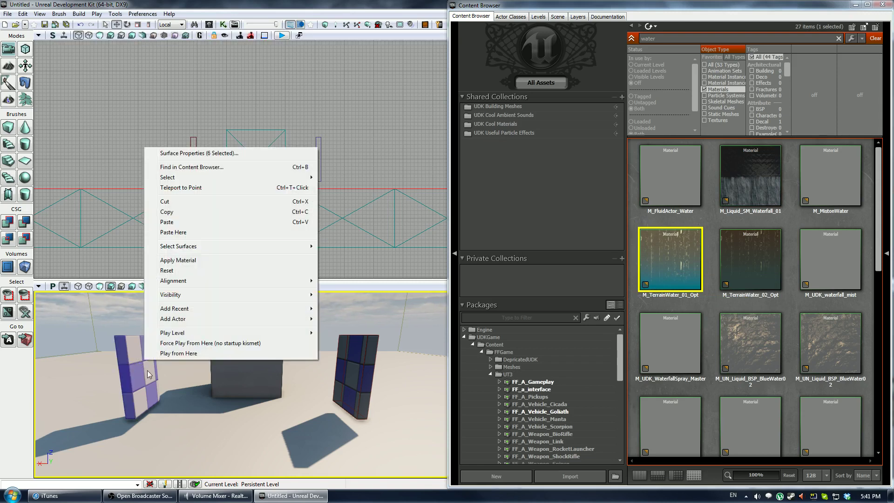
pyautogui.click(200, 260)
# Step: Apply M_TerrainWater_01_Opt to all surfaces of the second slab as well
pyautogui.click(355, 365)
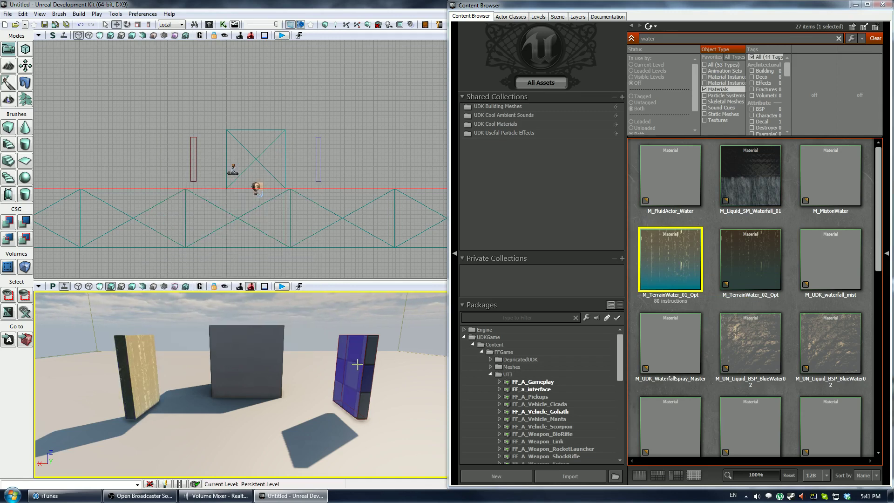
pyautogui.hotkey('shift', 'b')
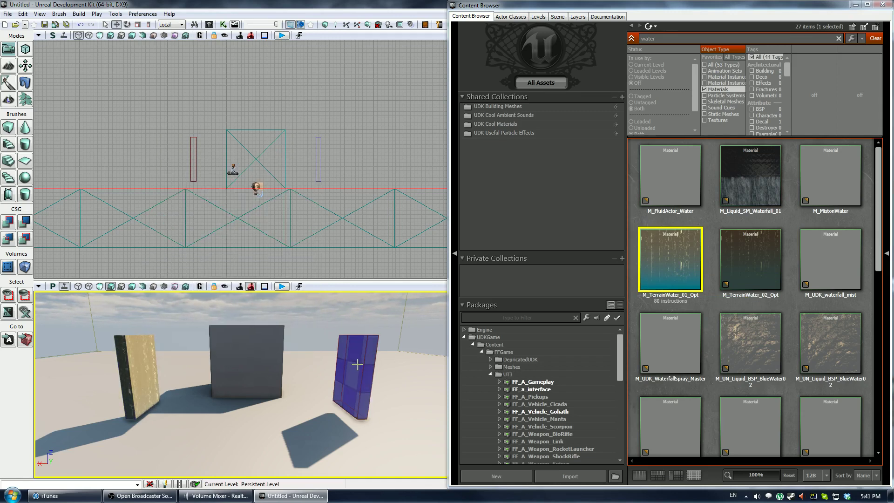
pyautogui.rightClick(358, 364)
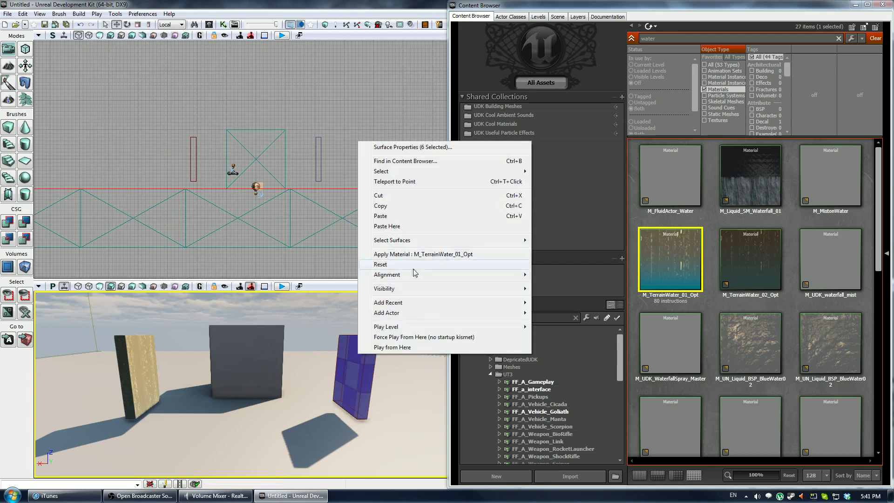
pyautogui.click(424, 255)
pyautogui.moveTo(223, 352)
pyautogui.mouseDown(button='right')
pyautogui.moveTo(289, 349)
pyautogui.moveTo(298, 335)
pyautogui.moveTo(154, 349)
pyautogui.moveTo(225, 353)
pyautogui.mouseUp(button='right')
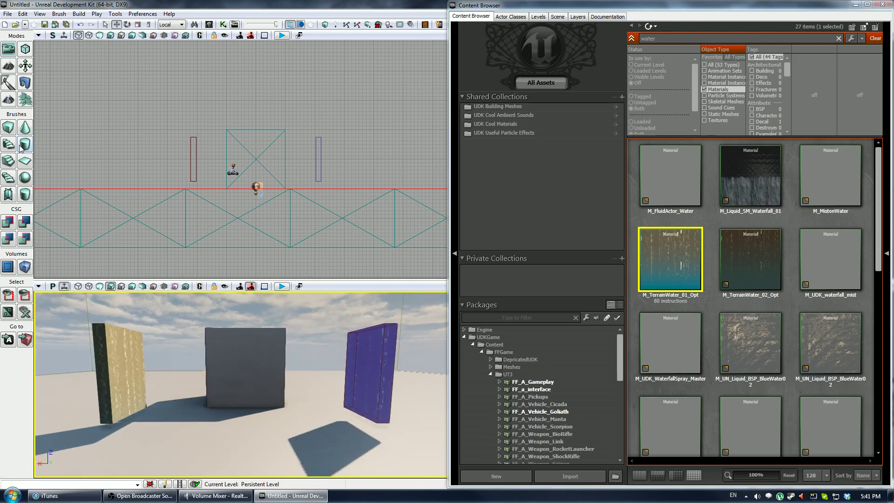
# Step: Resize the builder brush around the second slab to X 26, Y 146 and Z 194, and inspect its fit up close
pyautogui.rightClick(8, 127)
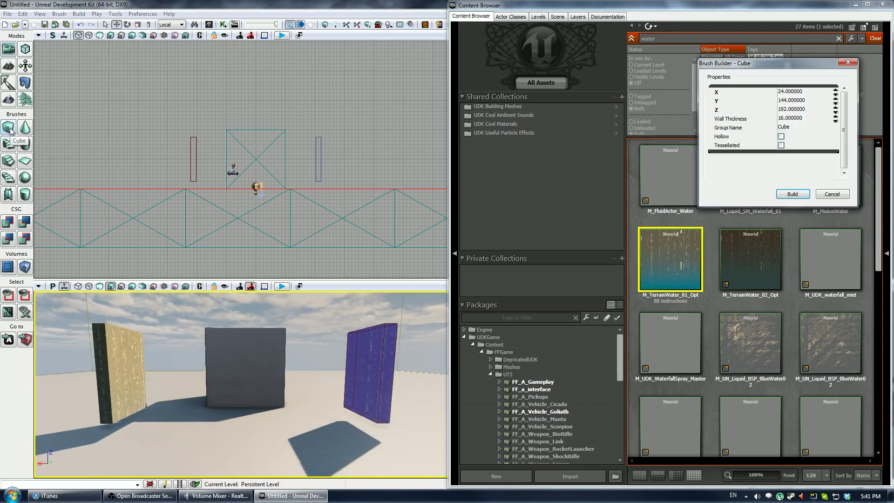
pyautogui.click(855, 5)
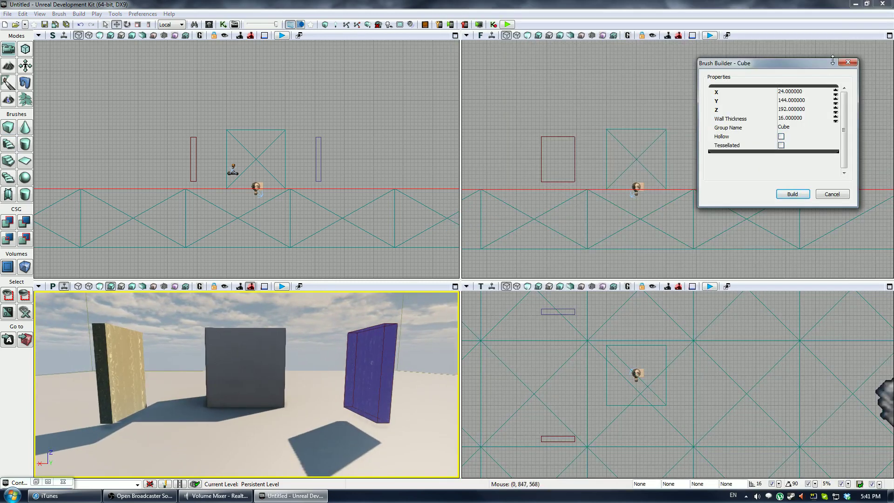
pyautogui.click(814, 95)
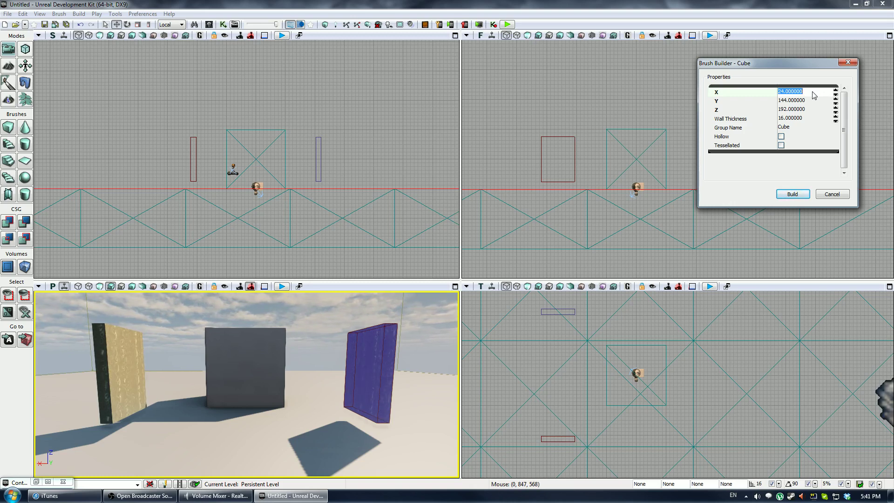
pyautogui.write('26')
pyautogui.click(816, 103)
pyautogui.write('146')
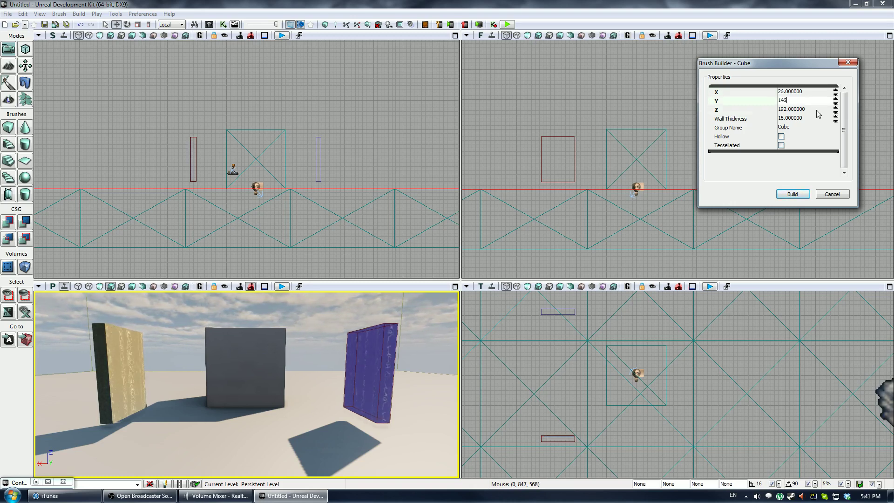
pyautogui.click(817, 111)
pyautogui.write('194')
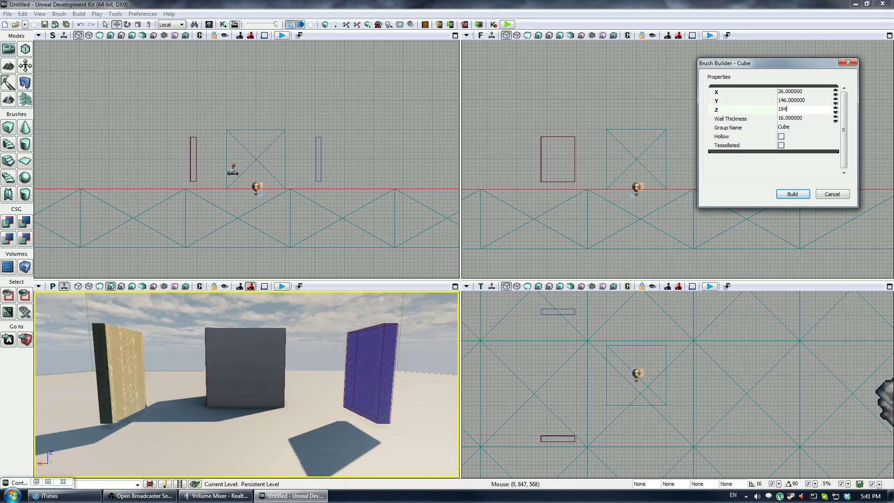
pyautogui.click(815, 130)
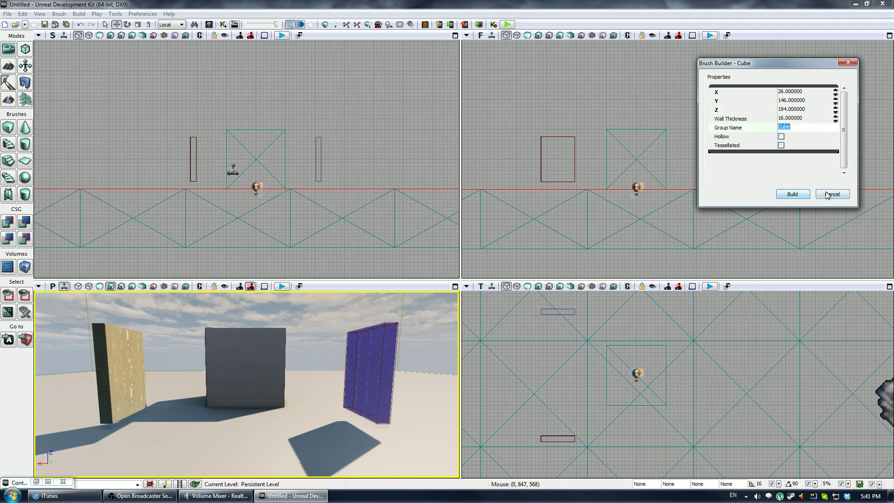
pyautogui.click(848, 62)
pyautogui.click(593, 175)
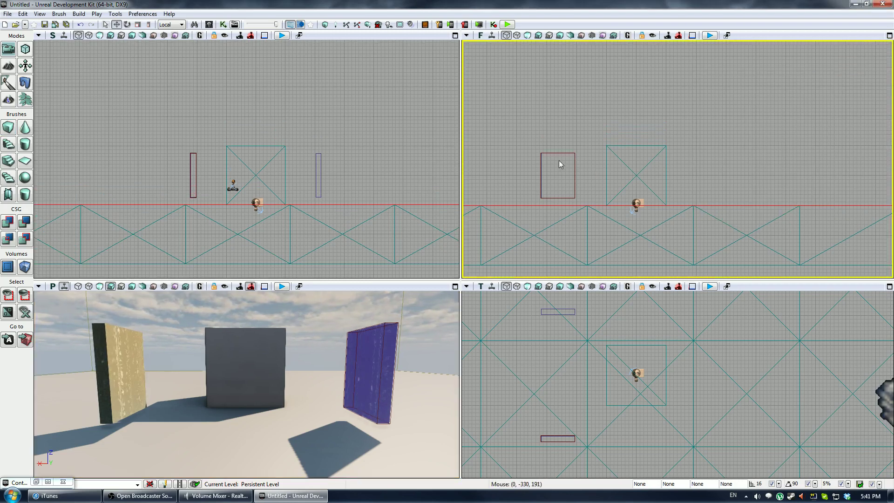
pyautogui.scroll(8, 552, 186)
pyautogui.moveTo(546, 195); pyautogui.dragTo(566, 131)
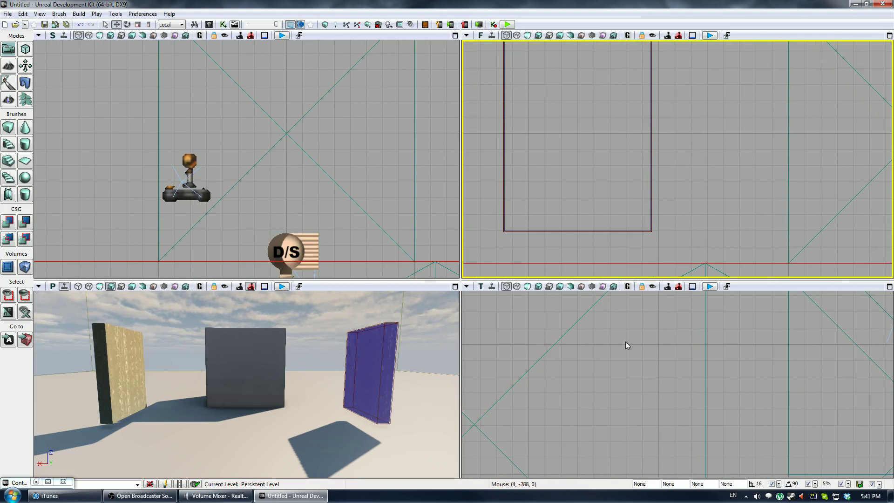
# Step: Add a TriggerVolume from the builder brush fitted around the second slab
pyautogui.scroll(-6, 635, 368)
pyautogui.scroll(6, 643, 374)
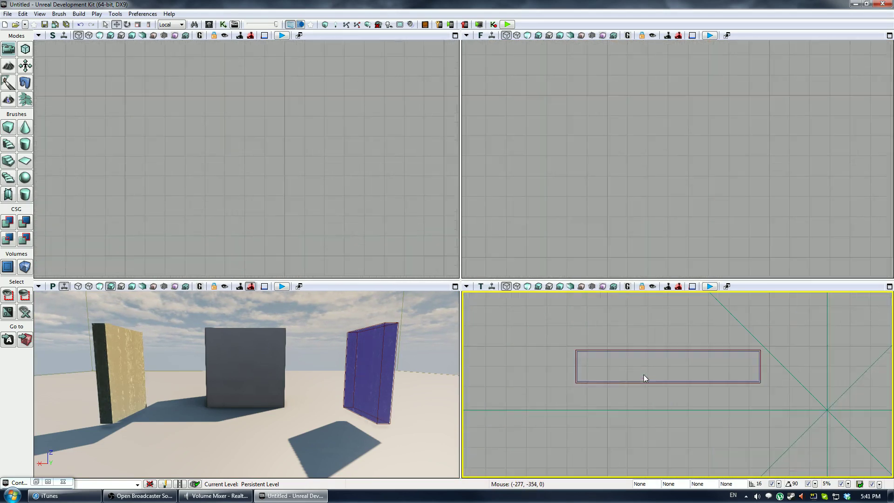
pyautogui.scroll(-2, 644, 375)
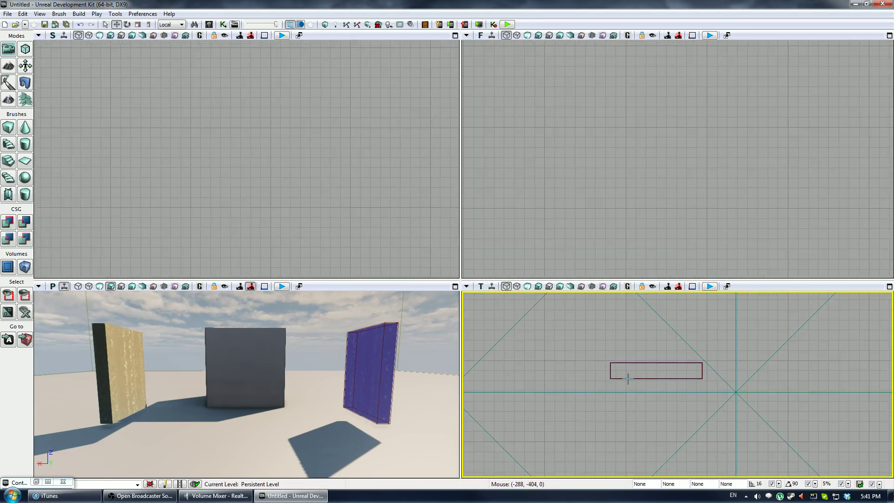
pyautogui.click(27, 268)
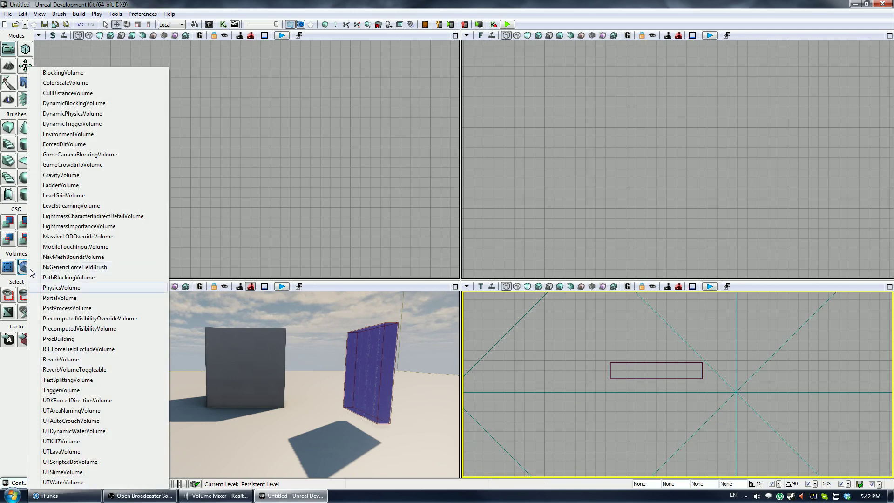
pyautogui.click(78, 391)
# Step: Move the builder brush over to enclose the first slab and add a second TriggerVolume there
pyautogui.scroll(-3, 554, 370)
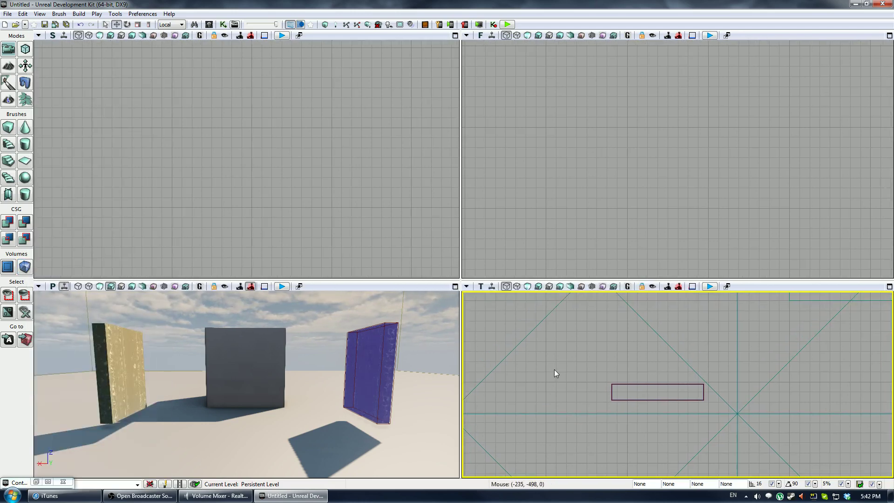
pyautogui.click(595, 373)
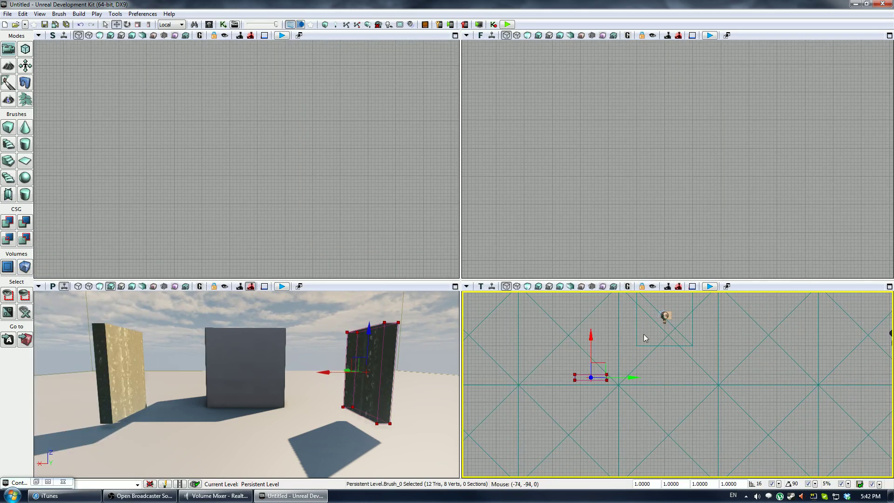
pyautogui.moveTo(643, 336)
pyautogui.mouseDown()
pyautogui.moveTo(607, 434)
pyautogui.moveTo(613, 310)
pyautogui.mouseUp()
pyautogui.keyDown('ctrl'); pyautogui.moveTo(597, 399); pyautogui.dragTo(598, 395); pyautogui.keyUp('ctrl')
pyautogui.scroll(3, 592, 363)
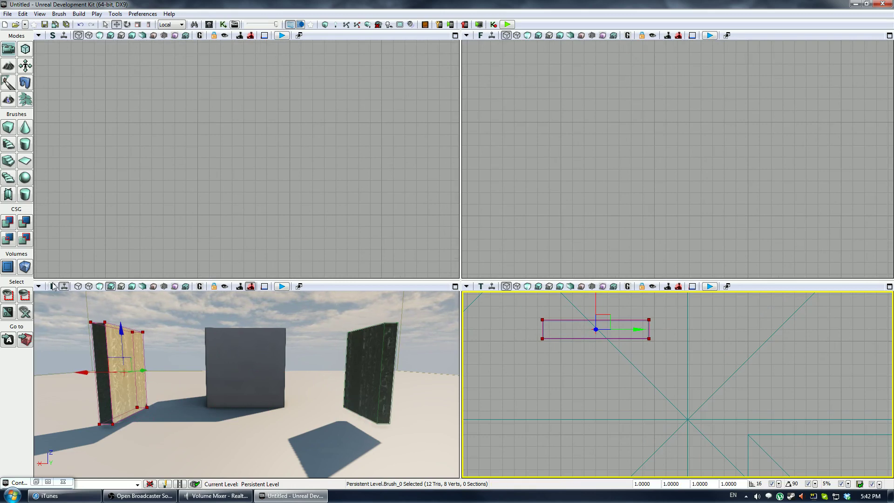
pyautogui.rightClick(26, 266)
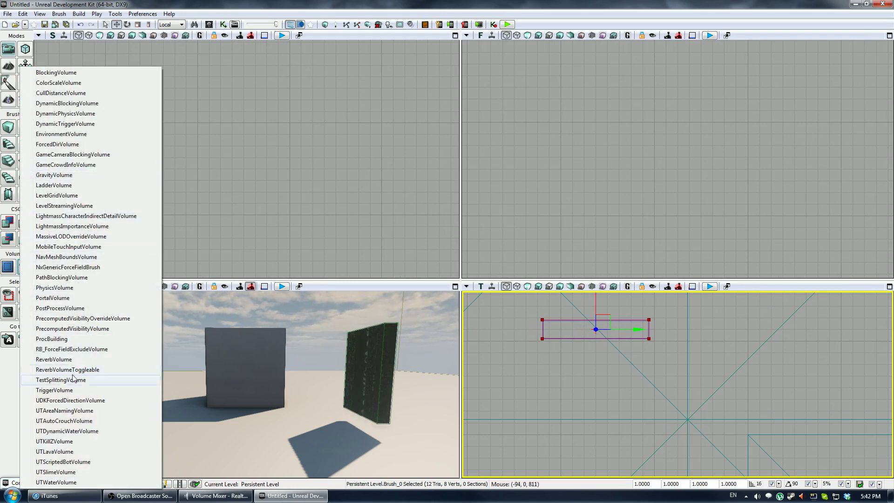
pyautogui.click(55, 390)
# Step: Place two PathNode actors from the Navigation actor classes on the floor between the slabs, and put the browser away
pyautogui.click(43, 482)
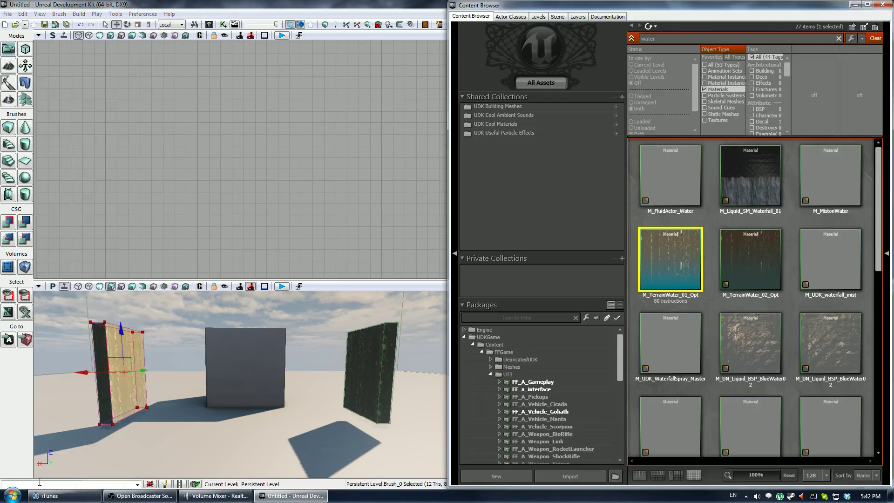
pyautogui.click(516, 17)
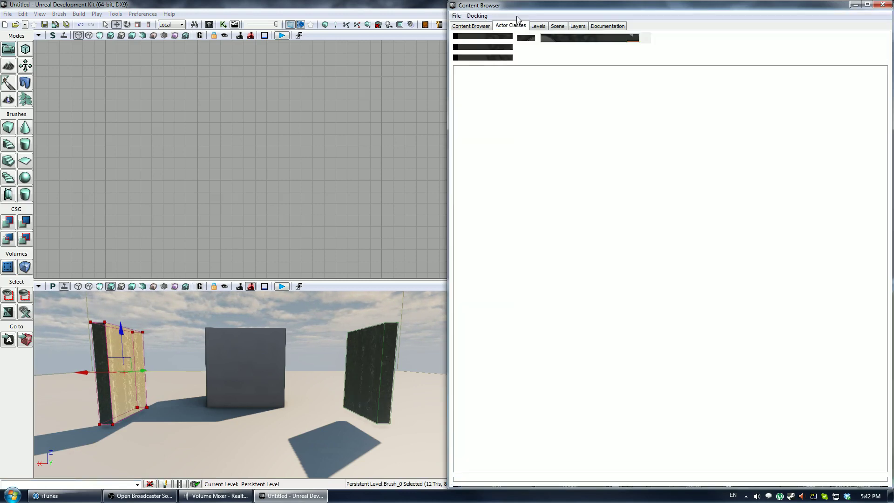
pyautogui.doubleClick(488, 160)
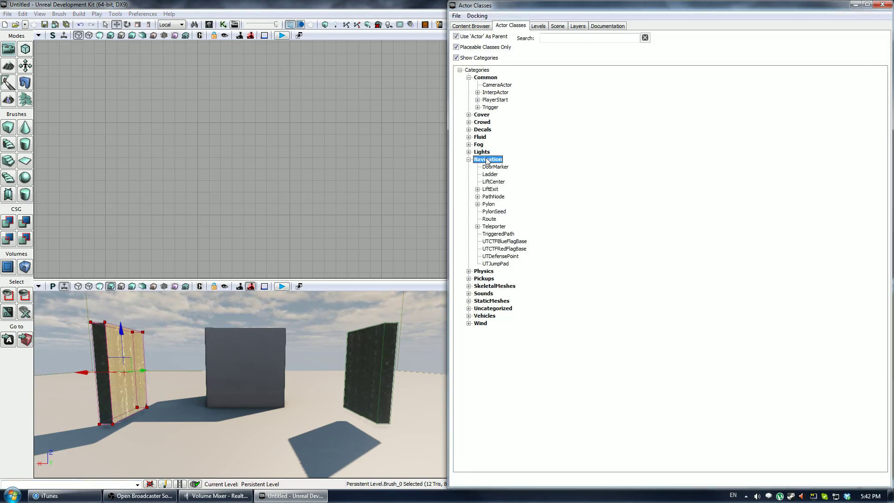
pyautogui.click(493, 196)
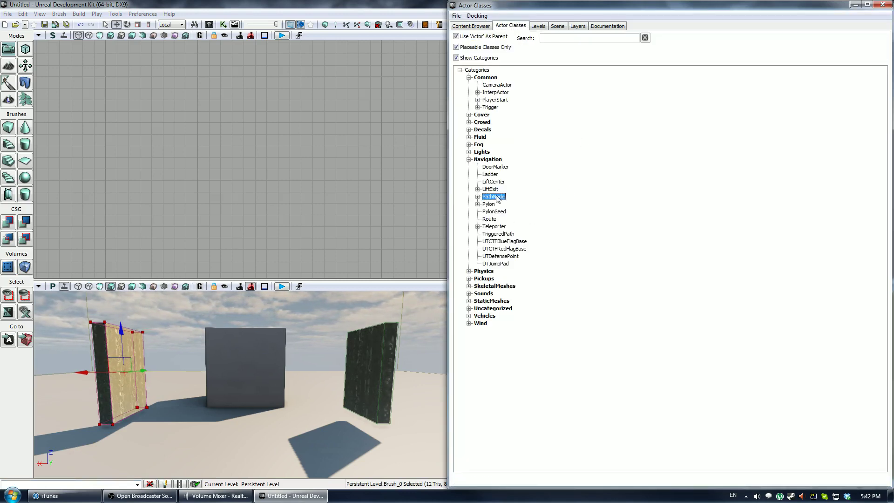
pyautogui.moveTo(335, 309); pyautogui.dragTo(336, 261, button='right')
pyautogui.moveTo(280, 309); pyautogui.dragTo(279, 375, button='right')
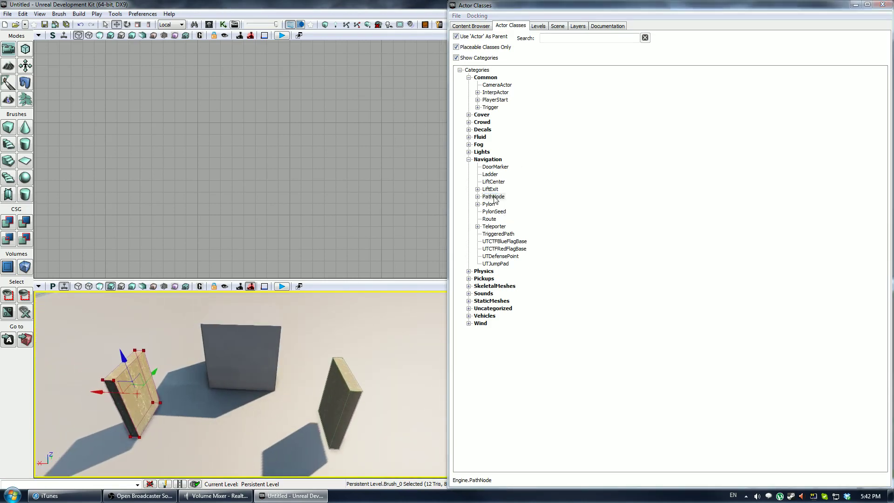
pyautogui.moveTo(494, 198)
pyautogui.mouseDown()
pyautogui.moveTo(184, 426)
pyautogui.moveTo(204, 431)
pyautogui.mouseUp()
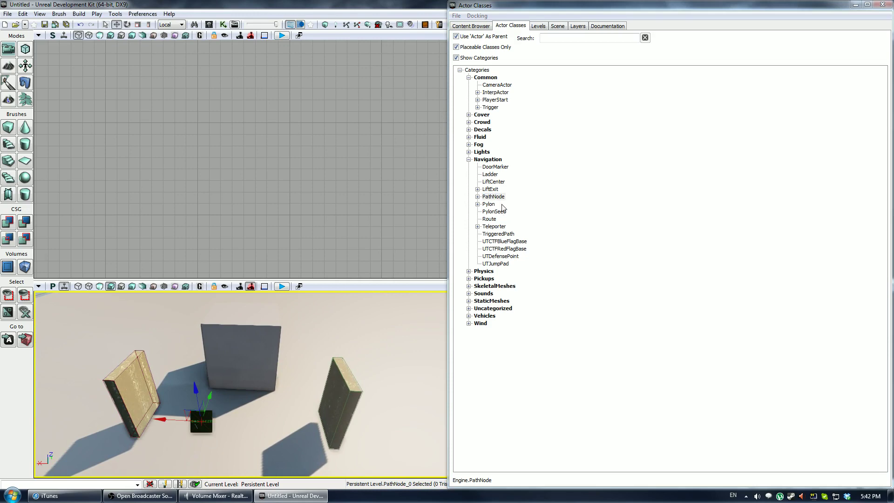
pyautogui.moveTo(494, 196); pyautogui.dragTo(244, 428)
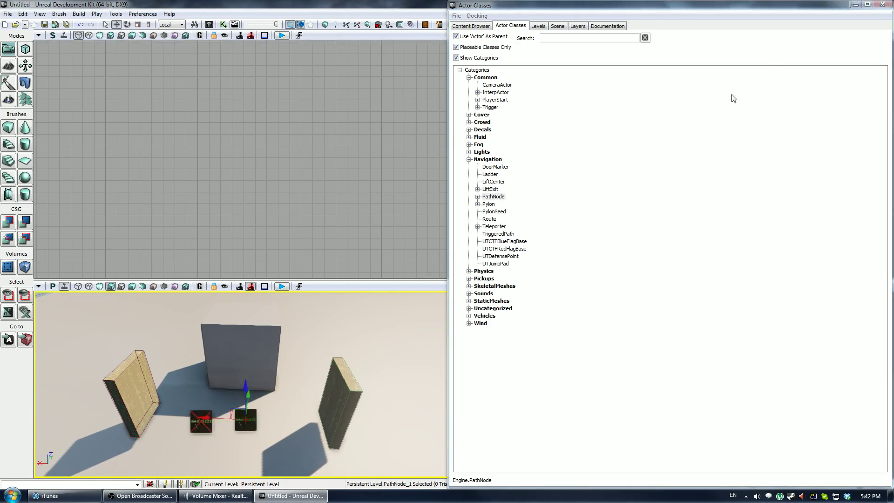
pyautogui.click(856, 5)
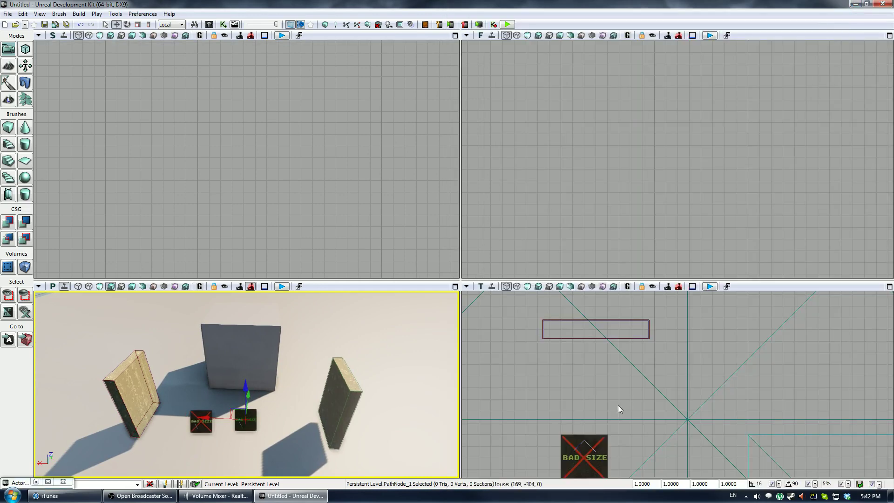
# Step: Line both PathNodes up with the slabs' centre and position the first one a short distance in front of the first slab
pyautogui.scroll(2, 644, 309)
pyautogui.scroll(-3, 644, 309)
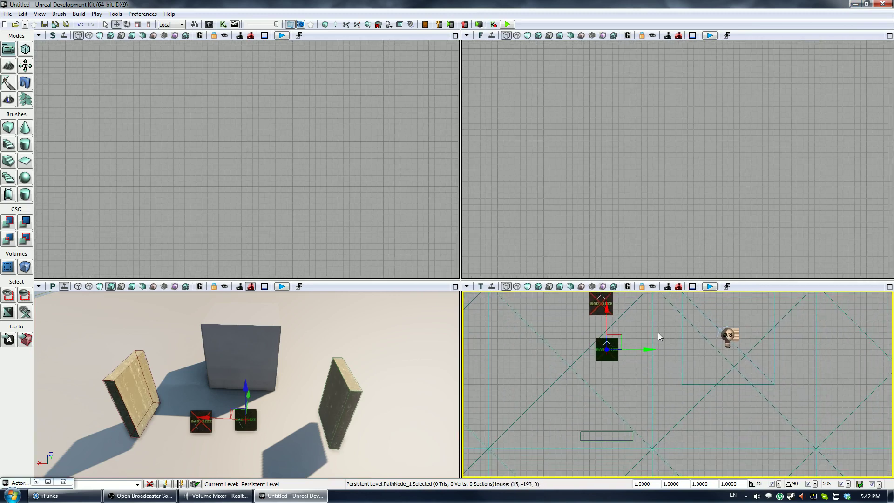
pyautogui.moveTo(656, 329); pyautogui.dragTo(591, 328)
pyautogui.click(576, 344)
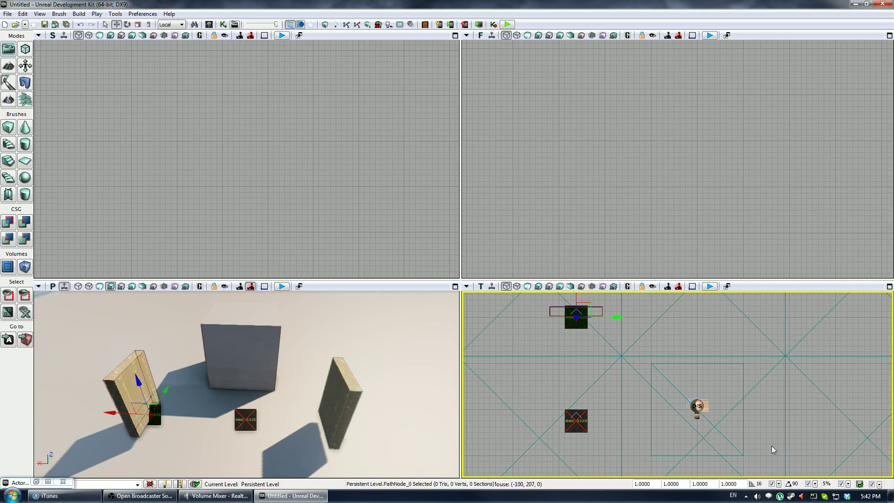
pyautogui.press('Down')
pyautogui.press('Down')
pyautogui.press('Down')
pyautogui.press('Down')
pyautogui.press('Down')
pyautogui.press('Down')
pyautogui.press('Down')
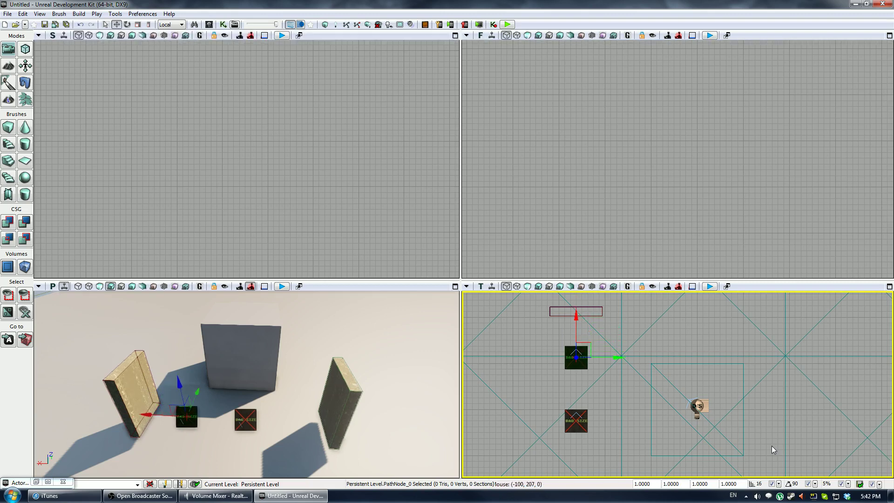
pyautogui.press('Down')
pyautogui.press('Down')
# Step: Position the second PathNode a short distance in front of the second slab, on its inner side
pyautogui.click(571, 416)
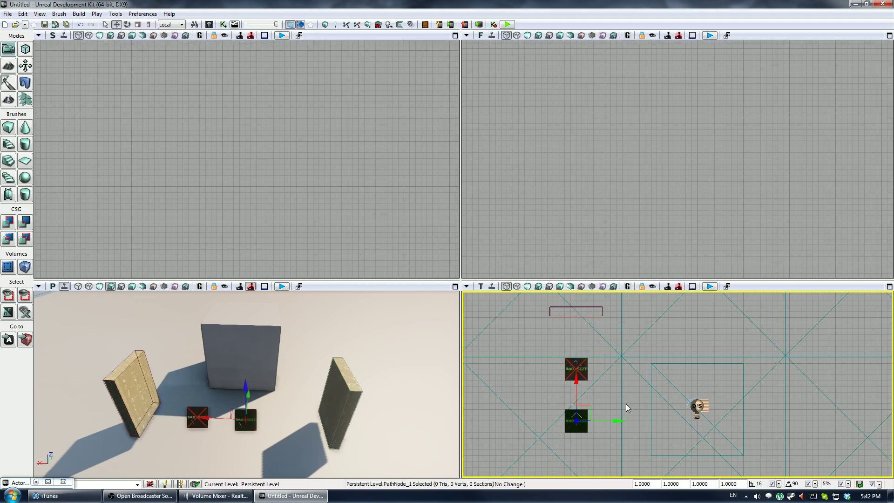
pyautogui.moveTo(625, 405); pyautogui.dragTo(627, 322)
pyautogui.press('Down')
pyautogui.press('Down')
pyautogui.press('Down')
pyautogui.press('Down')
pyautogui.press('Down')
pyautogui.press('Down')
pyautogui.press('Down')
pyautogui.press('Down')
pyautogui.press('Down')
pyautogui.press('Down')
pyautogui.press('Down')
pyautogui.press('Down')
pyautogui.press('Down')
pyautogui.press('Down')
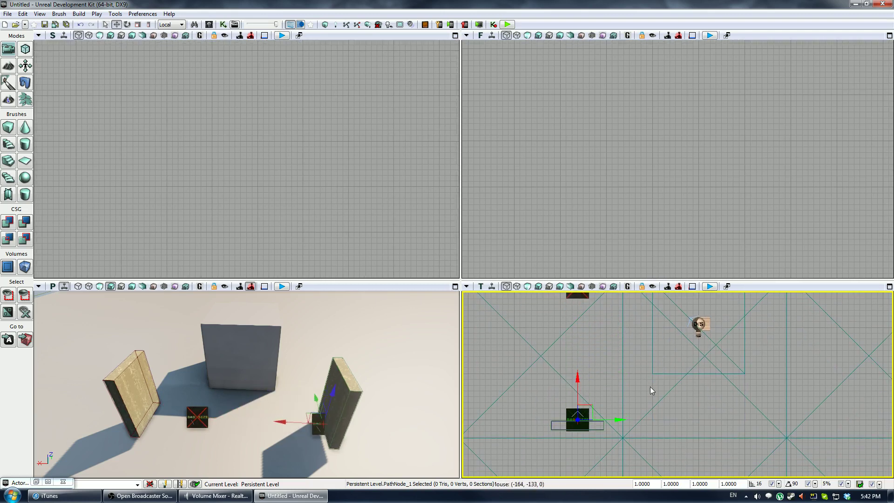
pyautogui.press('Up')
pyautogui.press('Up')
pyautogui.press('Up')
pyautogui.press('Up')
pyautogui.press('Up')
pyautogui.press('Up')
pyautogui.press('Up')
pyautogui.press('Up')
pyautogui.press('Up')
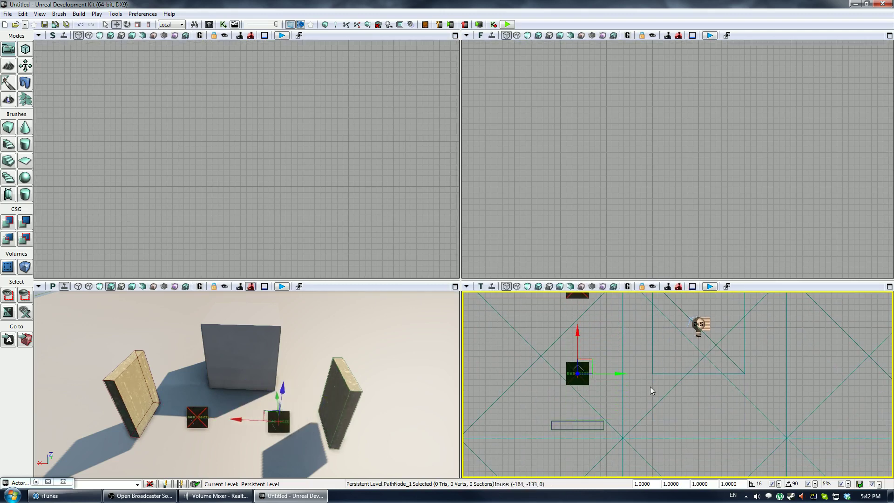
pyautogui.moveTo(624, 382); pyautogui.dragTo(635, 399)
# Step: Raise both PathNodes clear of the floor so that they have a valid position
pyautogui.moveTo(564, 186); pyautogui.dragTo(594, 175)
pyautogui.scroll(-8, 620, 159)
pyautogui.scroll(10, 621, 158)
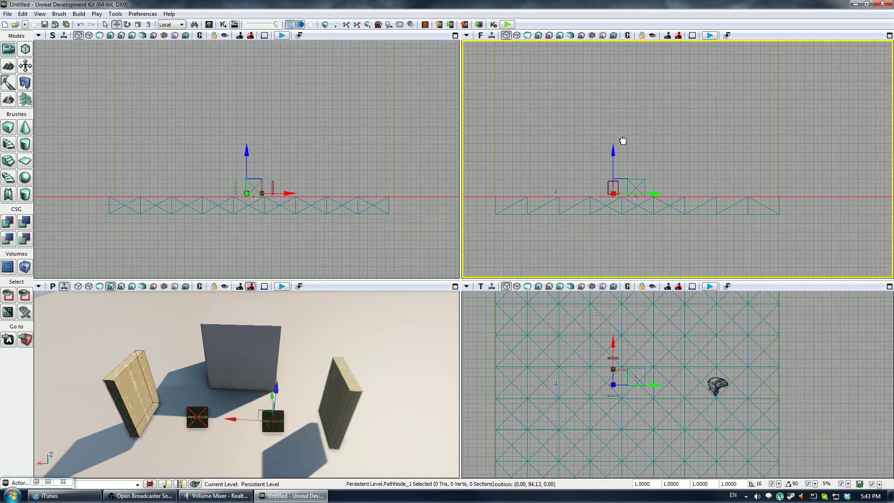
pyautogui.moveTo(531, 170); pyautogui.dragTo(518, 174)
pyautogui.press('Up')
pyautogui.click(603, 210)
pyautogui.press('Up')
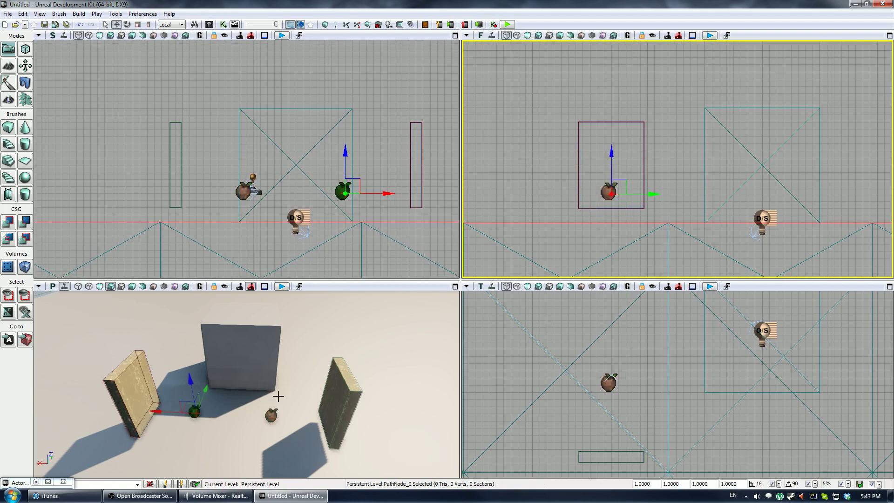
# Step: Open the UnrealKismet editor beside the level viewports
pyautogui.press('s')
pyautogui.moveTo(278, 395); pyautogui.dragTo(279, 394, button='right')
pyautogui.press('w')
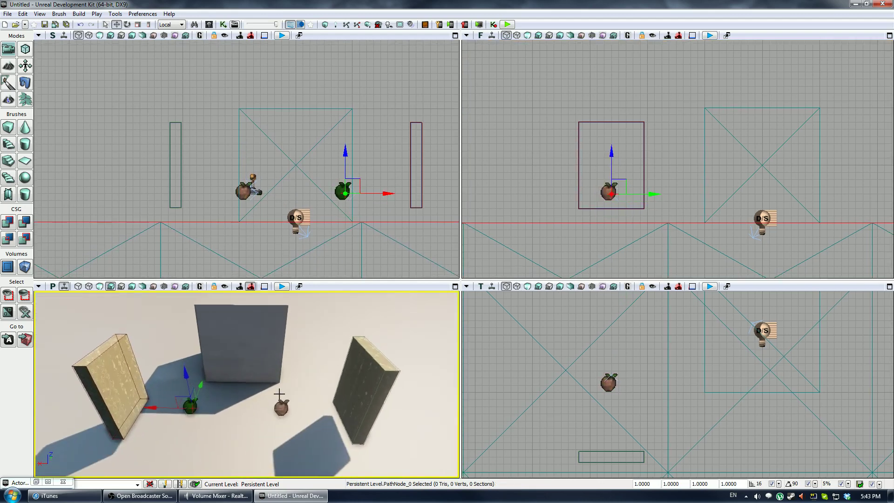
pyautogui.click(40, 15)
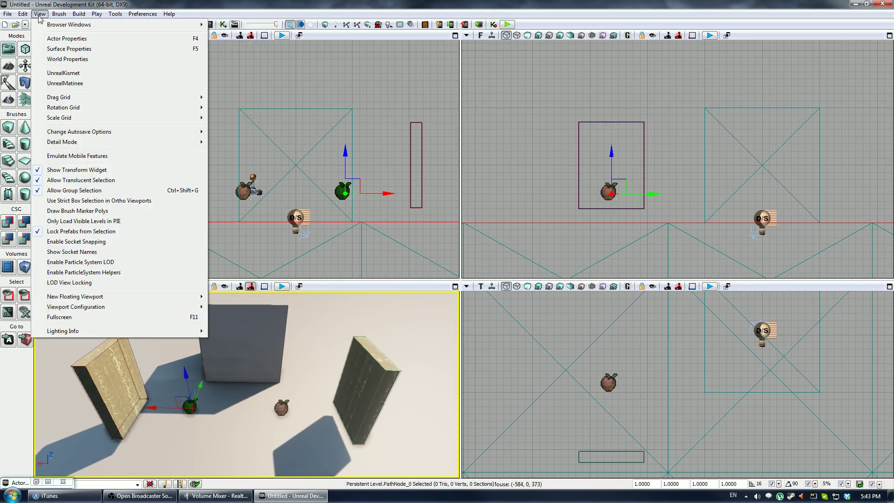
pyautogui.click(68, 59)
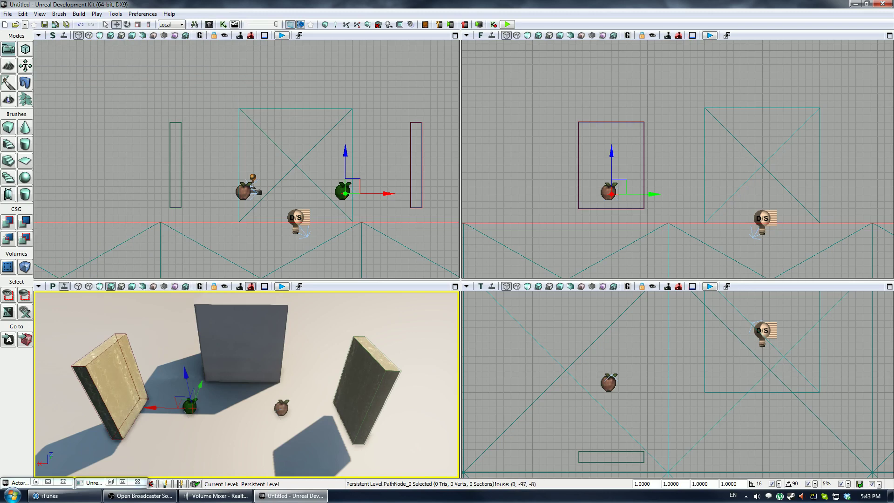
pyautogui.click(110, 482)
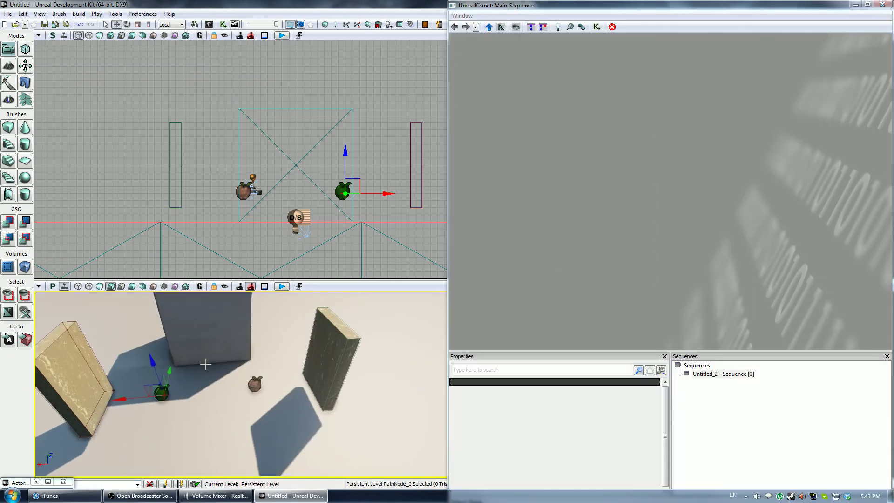
# Step: Create a Touch event in Kismet for the TriggerVolume around the second slab
pyautogui.click(174, 119)
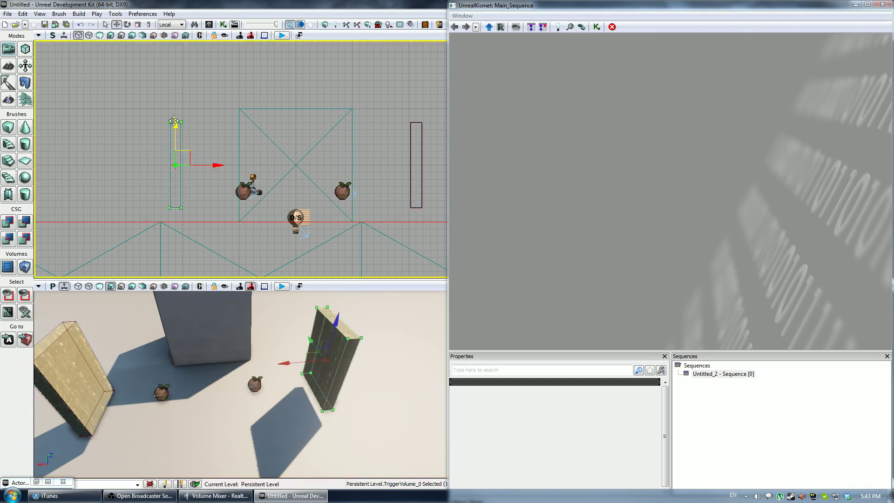
pyautogui.rightClick(517, 105)
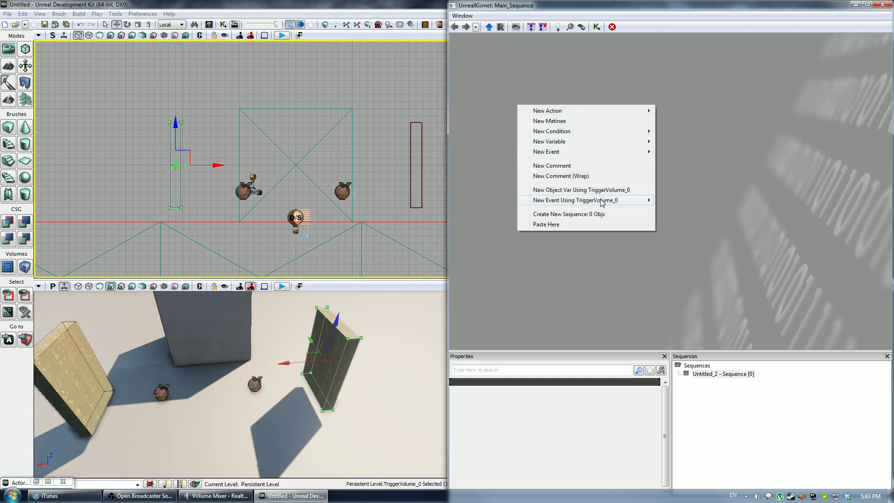
pyautogui.moveTo(602, 203)
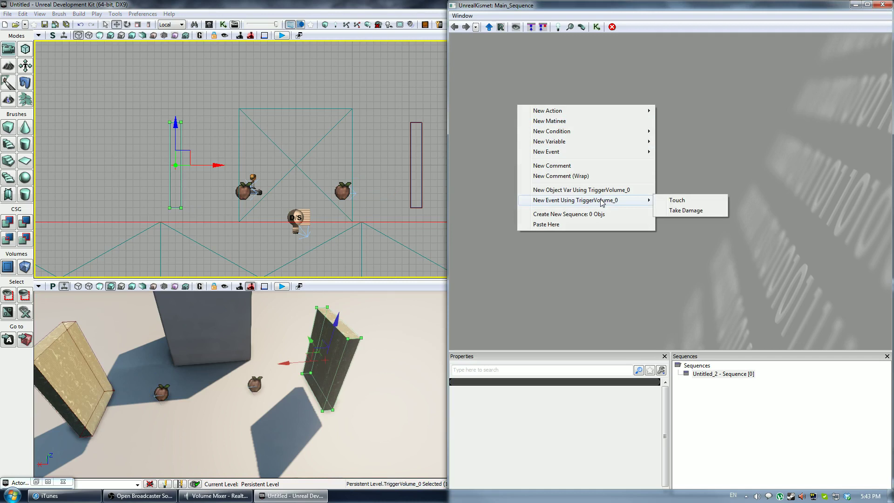
pyautogui.click(677, 200)
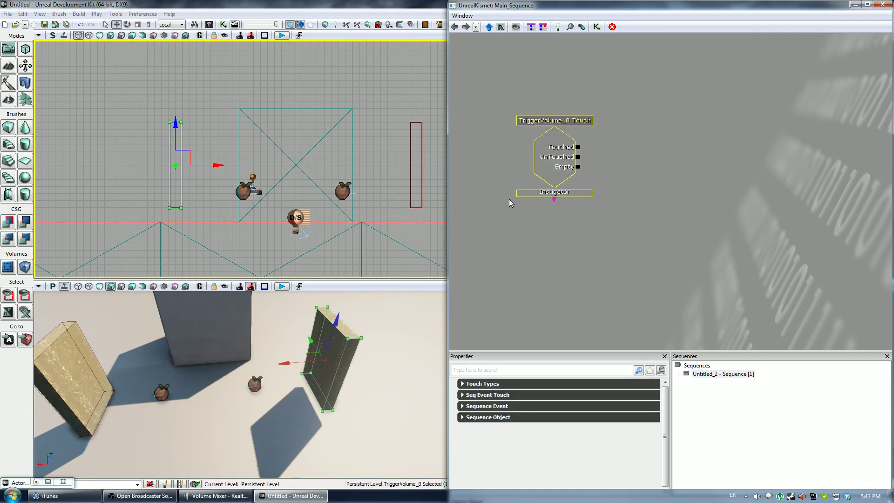
pyautogui.click(650, 151)
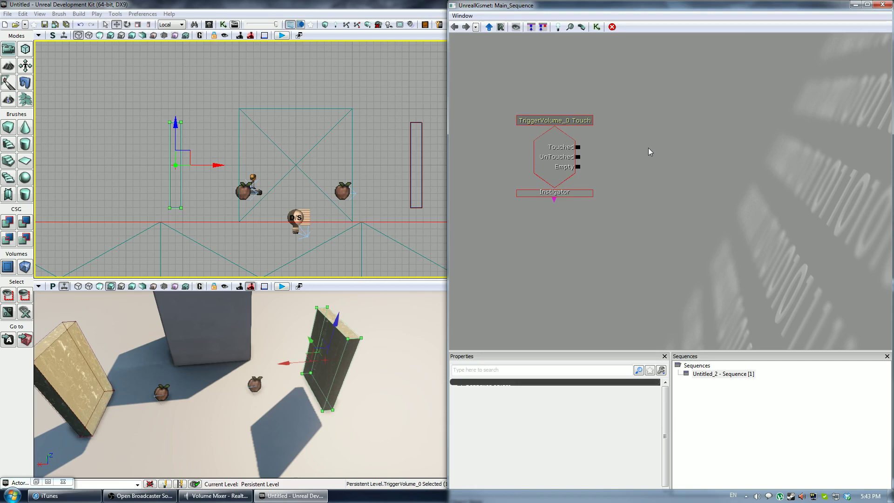
# Step: Add a Teleport action beside the TriggerVolume Touch event and connect the event's Touched output to the action's In input
pyautogui.rightClick(648, 149)
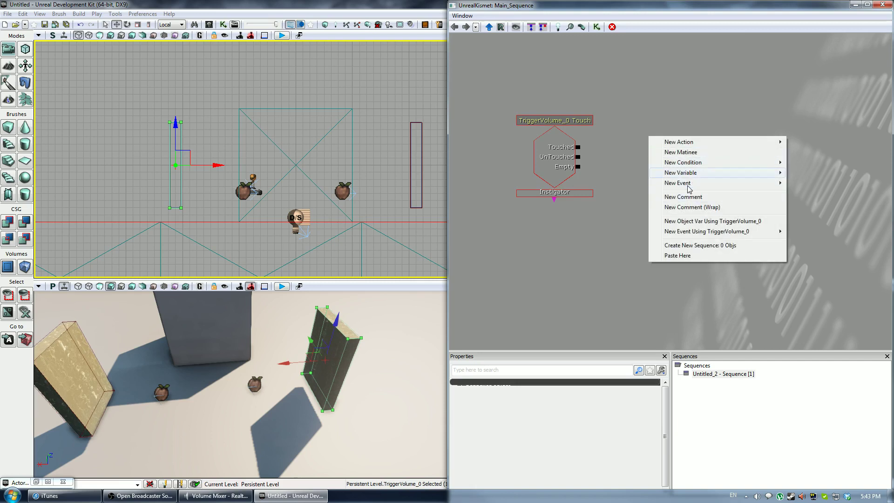
pyautogui.moveTo(703, 146)
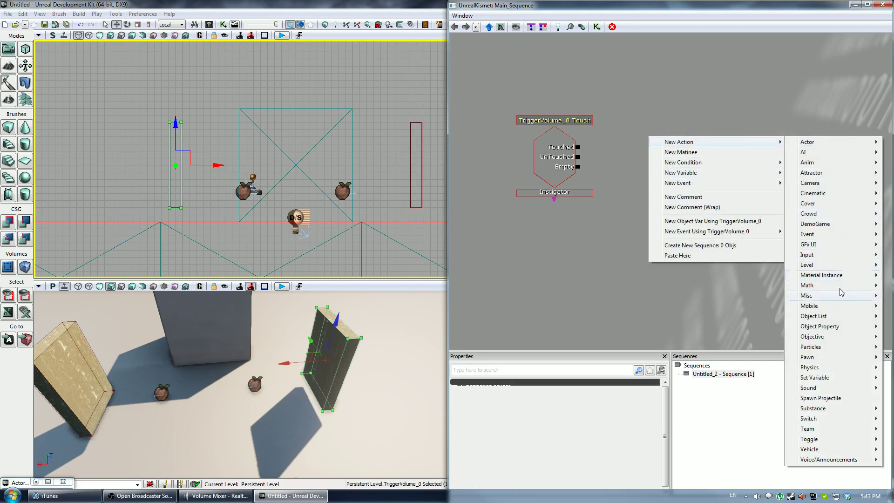
pyautogui.moveTo(818, 360)
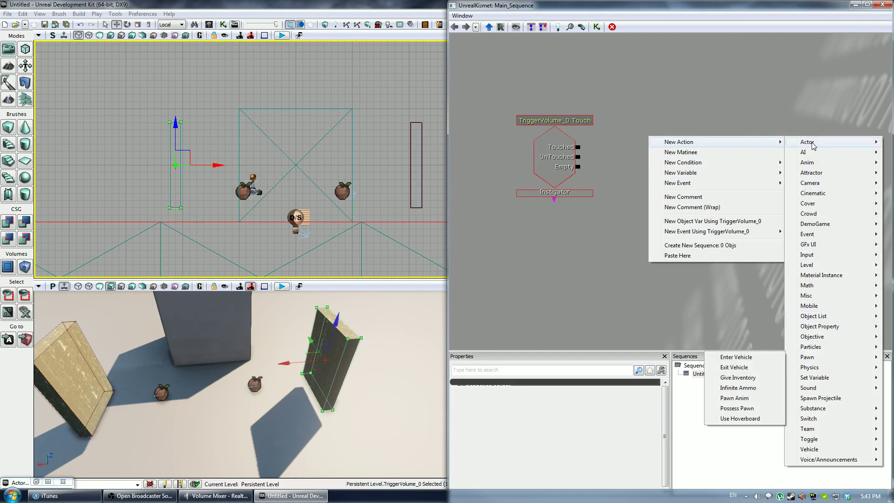
pyautogui.moveTo(814, 145)
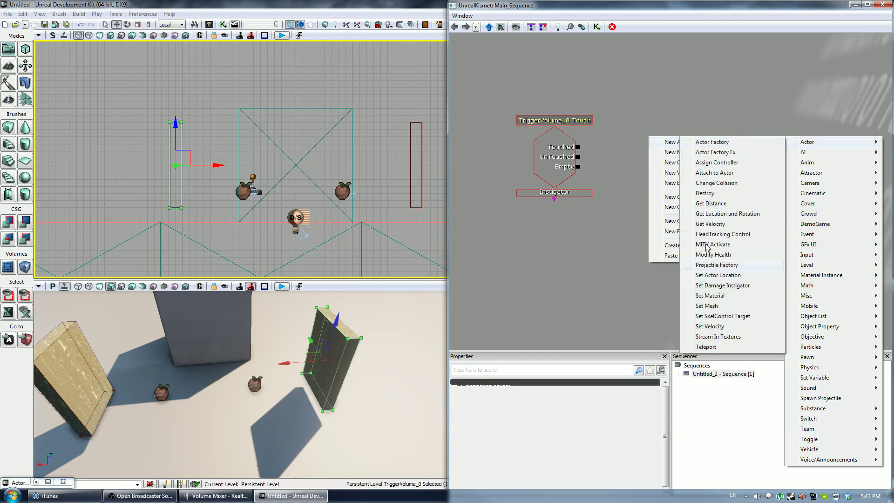
pyautogui.click(708, 347)
pyautogui.moveTo(706, 242); pyautogui.dragTo(661, 213)
pyautogui.keyDown('ctrl'); pyautogui.moveTo(625, 123); pyautogui.dragTo(611, 112); pyautogui.keyUp('ctrl')
pyautogui.moveTo(533, 118); pyautogui.dragTo(584, 121)
# Step: Add a Player variable below the Teleport action and link it to the action's Target and the Touch event's Instigator
pyautogui.rightClick(565, 205)
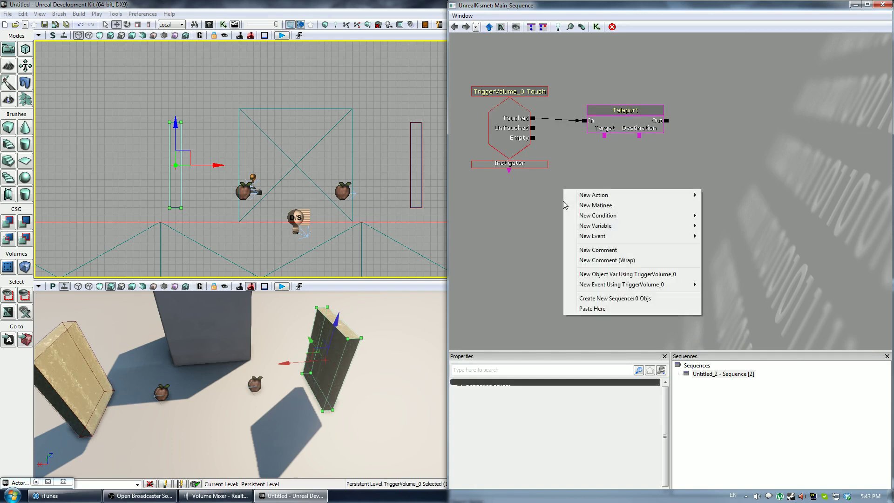
pyautogui.moveTo(605, 226)
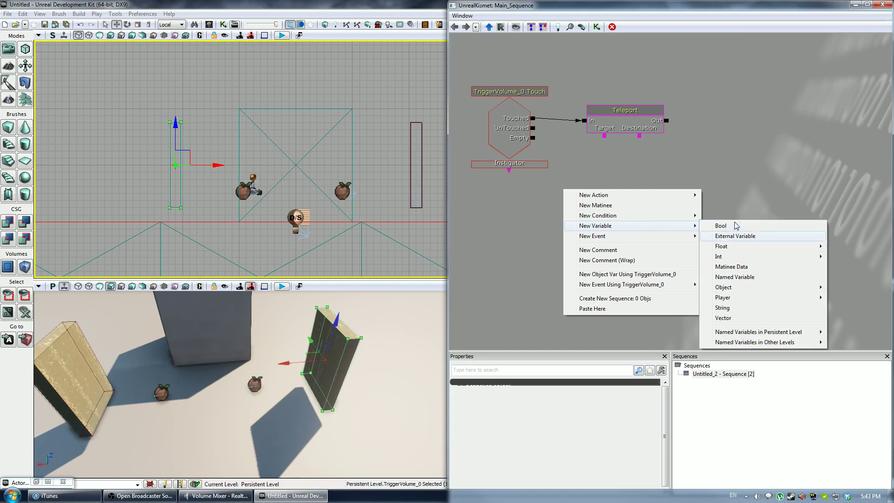
pyautogui.moveTo(733, 302)
pyautogui.click(838, 299)
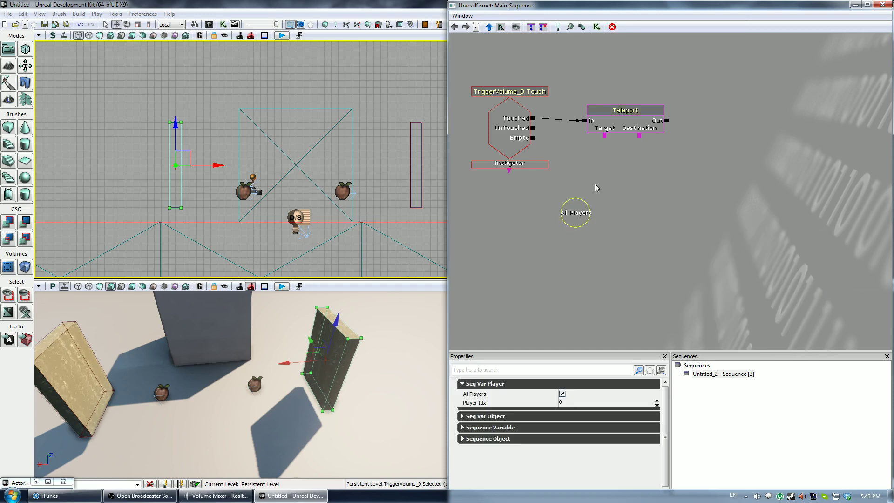
pyautogui.moveTo(606, 136); pyautogui.dragTo(569, 200)
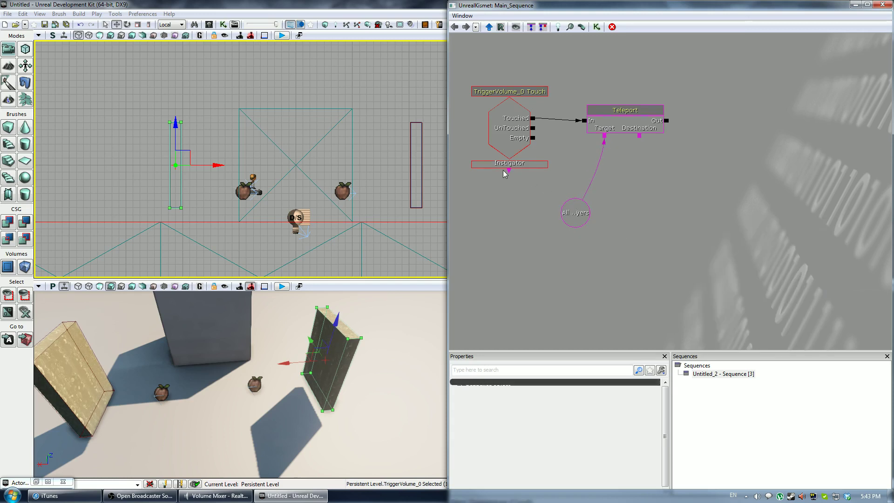
pyautogui.moveTo(509, 173); pyautogui.dragTo(584, 217)
# Step: Disable All Players on the Player variable so that it refers only to player 0
pyautogui.click(584, 217)
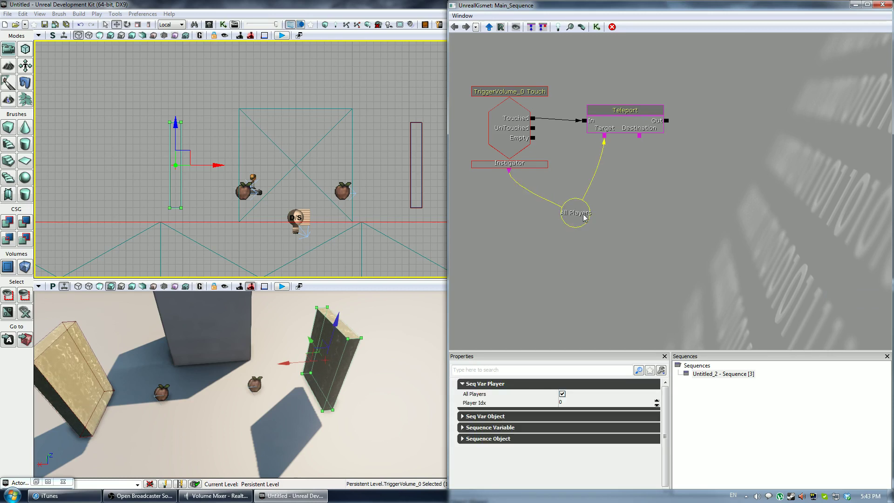
pyautogui.click(562, 394)
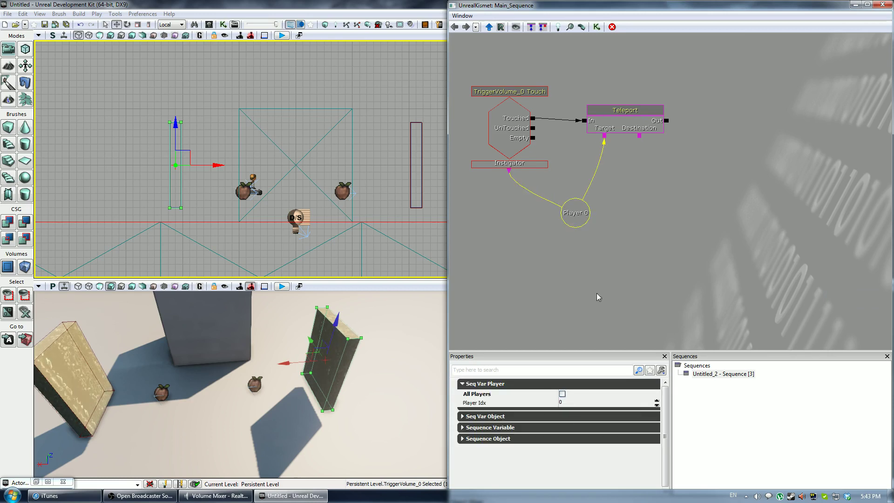
pyautogui.click(624, 224)
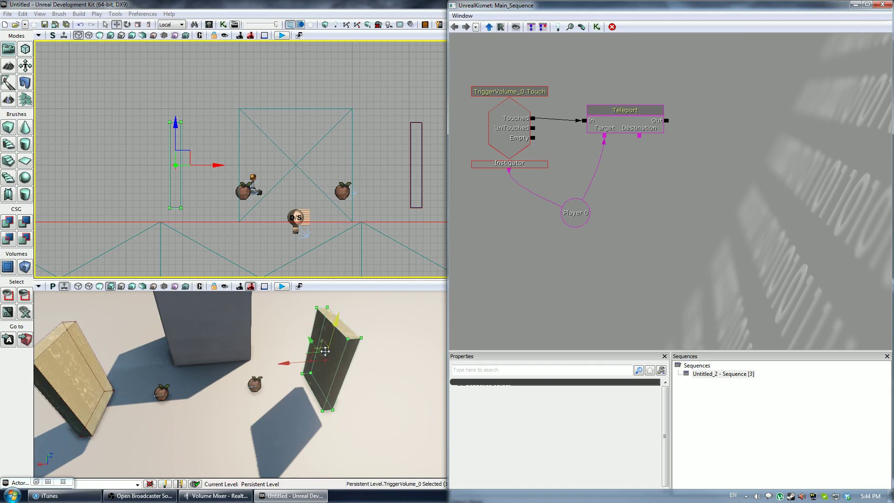
# Step: Add an object variable for the PathNode in front of the first slab and link it to the Teleport action's Destination
pyautogui.click(160, 395)
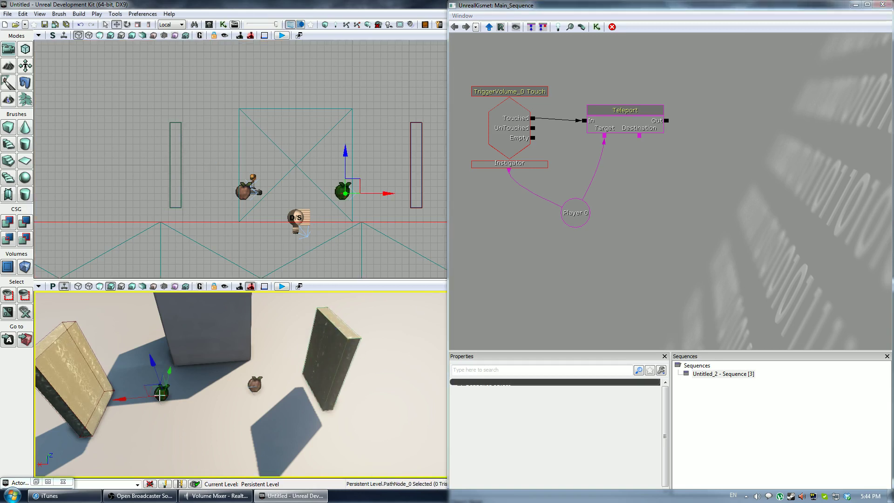
pyautogui.rightClick(653, 188)
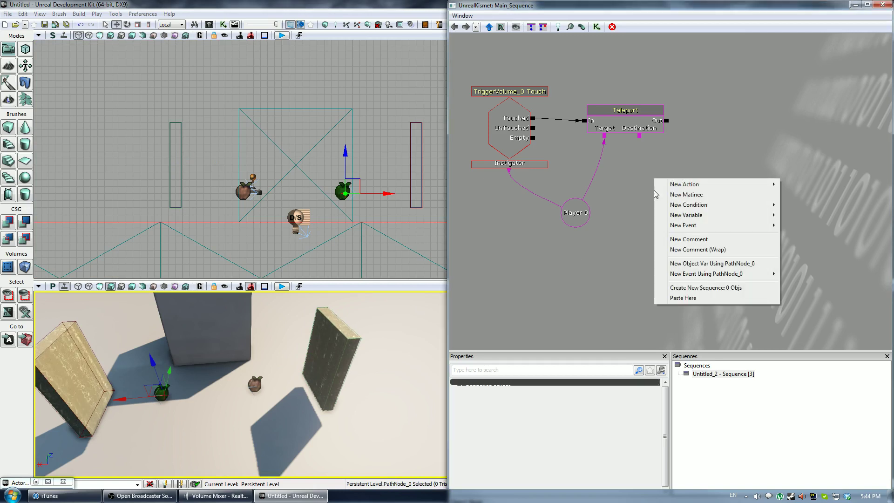
pyautogui.click(709, 264)
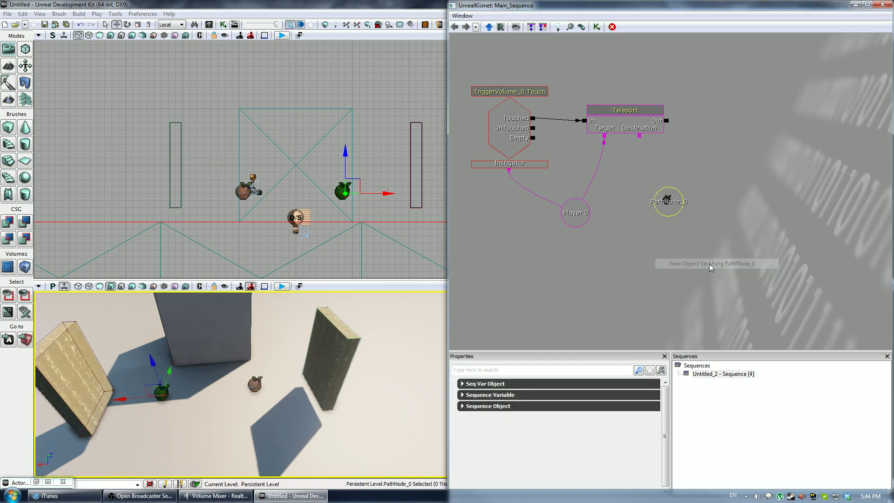
pyautogui.moveTo(639, 135); pyautogui.dragTo(663, 186)
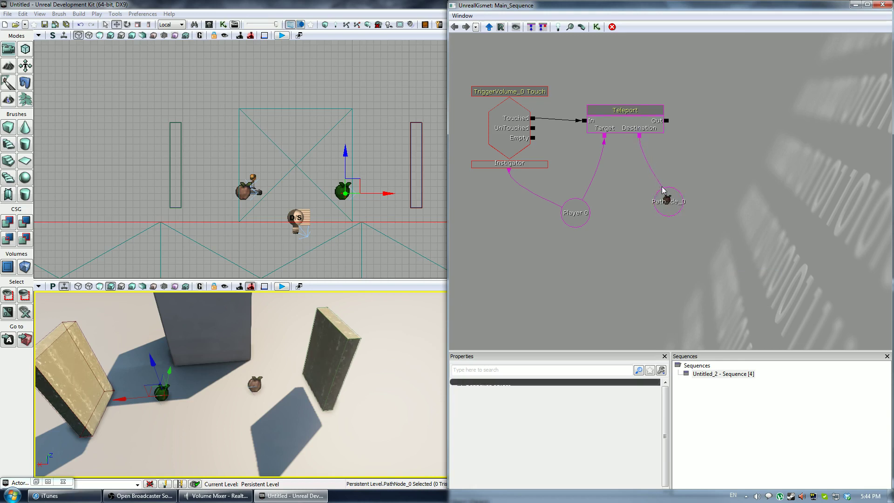
# Step: Duplicate the whole Touch, Teleport, Player and PathNode node group and place the copy directly below the original
pyautogui.moveTo(626, 244); pyautogui.dragTo(628, 204)
pyautogui.scroll(-3, 718, 183)
pyautogui.moveTo(733, 150)
pyautogui.mouseDown()
pyautogui.moveTo(720, 177)
pyautogui.moveTo(721, 150)
pyautogui.mouseUp()
pyautogui.scroll(1, 720, 177)
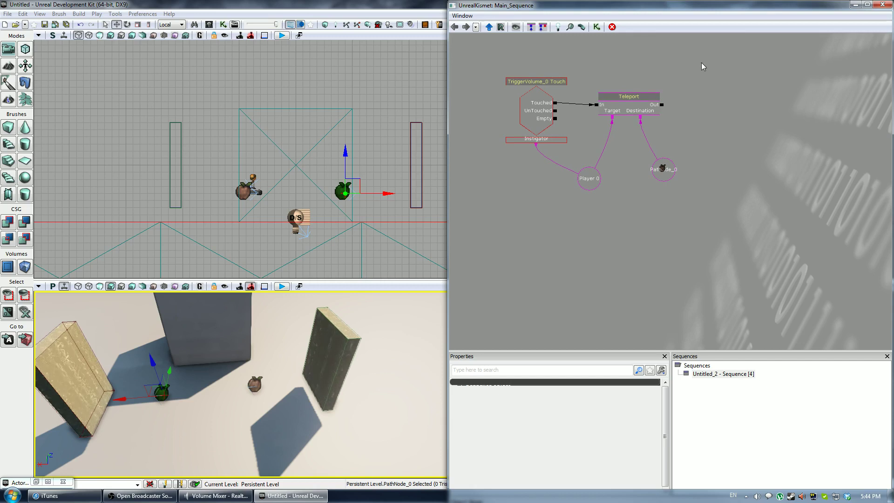
pyautogui.keyDown('ctrl'); pyautogui.keyDown('alt'); pyautogui.moveTo(730, 50); pyautogui.dragTo(494, 199); pyautogui.keyUp('alt'); pyautogui.keyUp('ctrl')
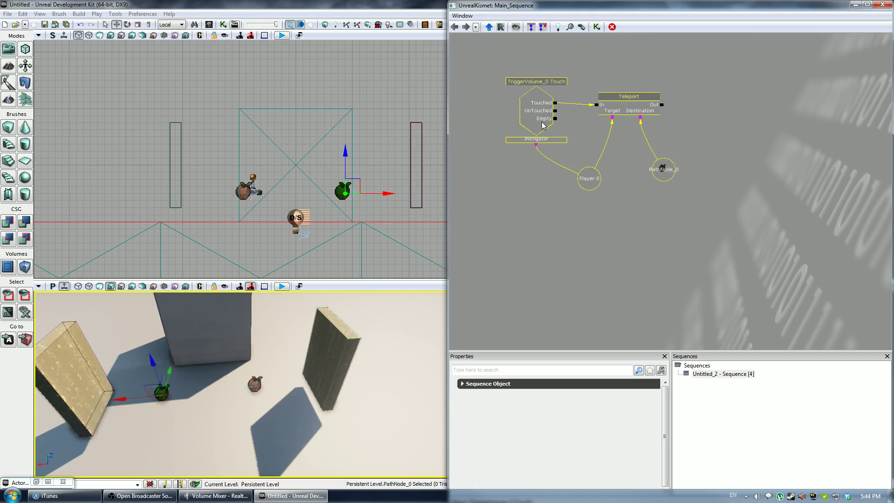
pyautogui.hotkey('ctrl', 'v')
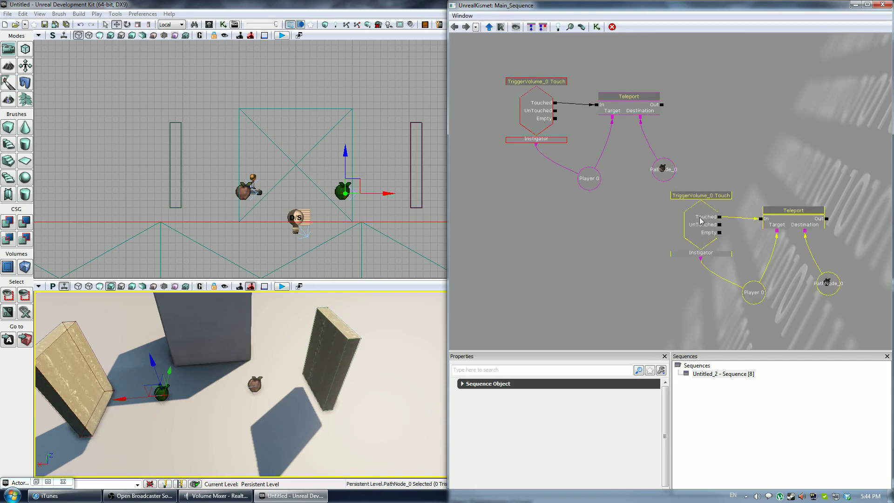
pyautogui.keyDown('ctrl'); pyautogui.moveTo(699, 222); pyautogui.dragTo(543, 239); pyautogui.keyUp('ctrl')
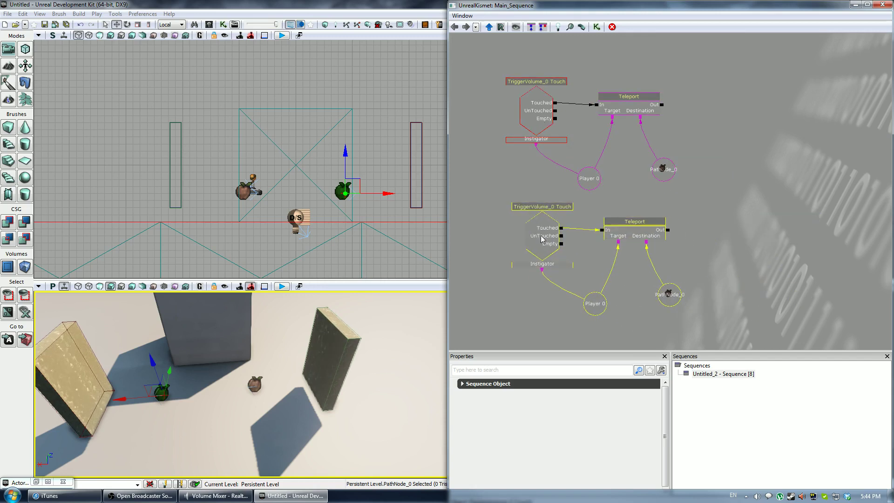
pyautogui.moveTo(591, 261); pyautogui.dragTo(585, 245)
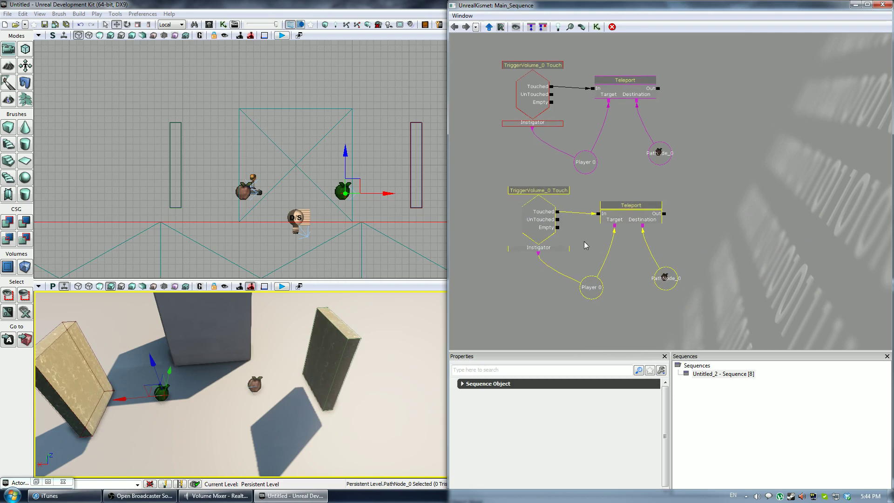
# Step: Delete the Touch event and the PathNode variable from the copied node group
pyautogui.click(538, 227)
pyautogui.press('Delete')
pyautogui.click(666, 278)
pyautogui.press('Delete')
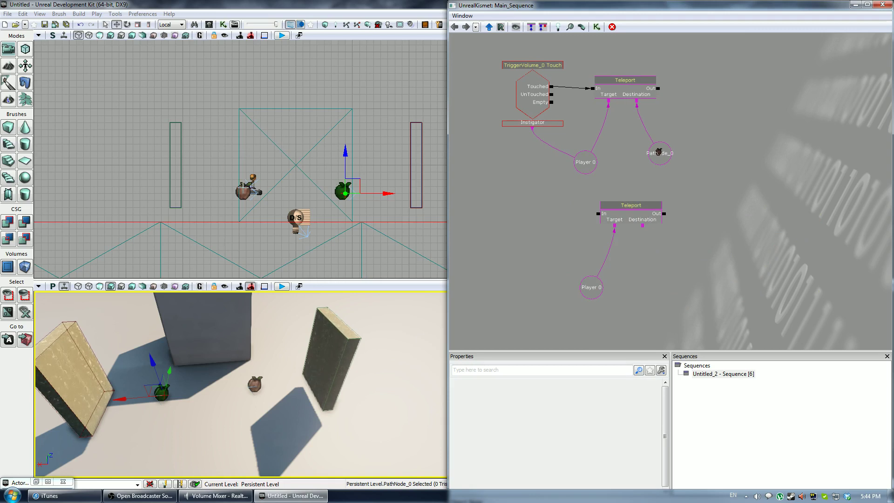
# Step: Move the builder brush off the first slab towards its inner side and select the TriggerVolume around that slab
pyautogui.click(423, 136)
pyautogui.click(423, 135)
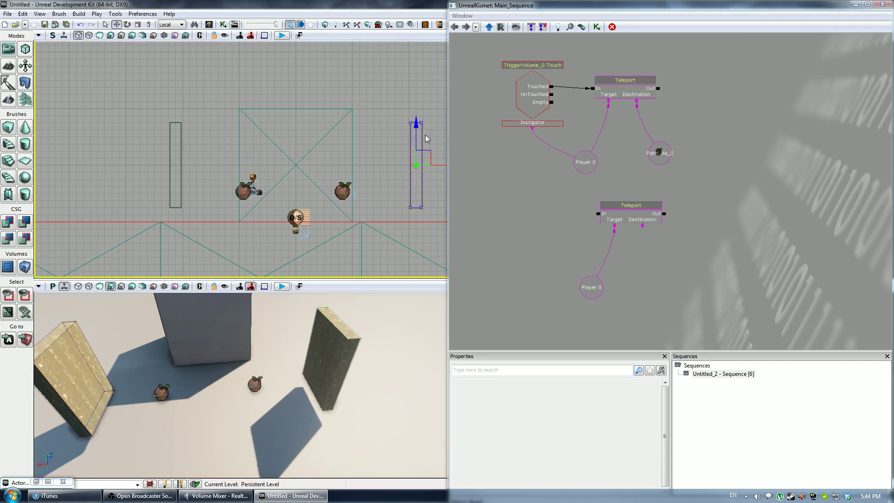
pyautogui.click(424, 135)
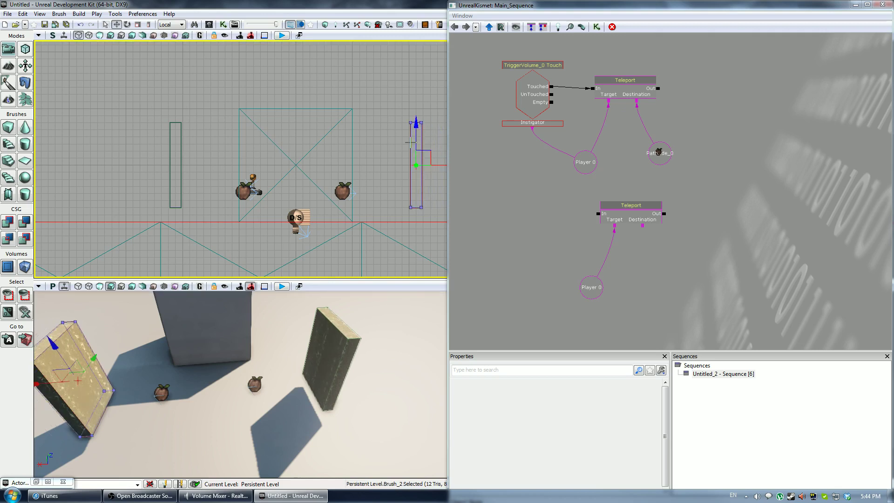
pyautogui.click(411, 142)
pyautogui.moveTo(438, 165); pyautogui.dragTo(411, 165)
pyautogui.click(422, 141)
pyautogui.scroll(5, 422, 141)
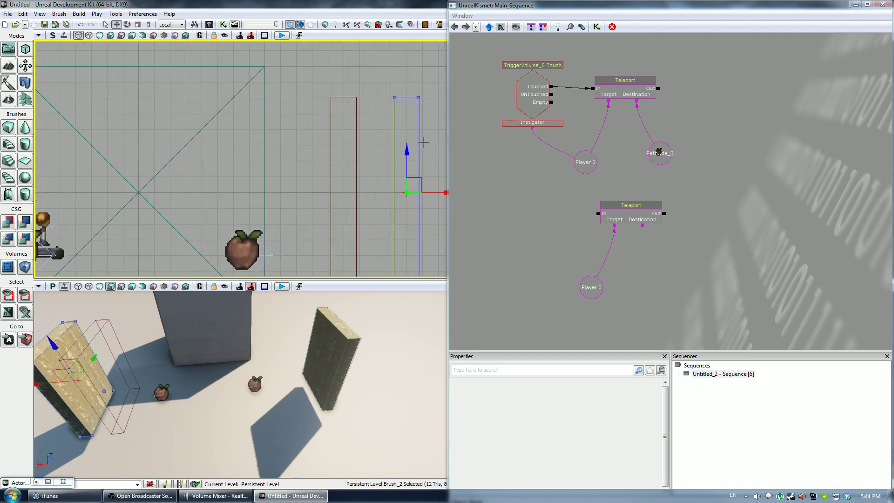
pyautogui.click(418, 142)
pyautogui.scroll(-5, 419, 143)
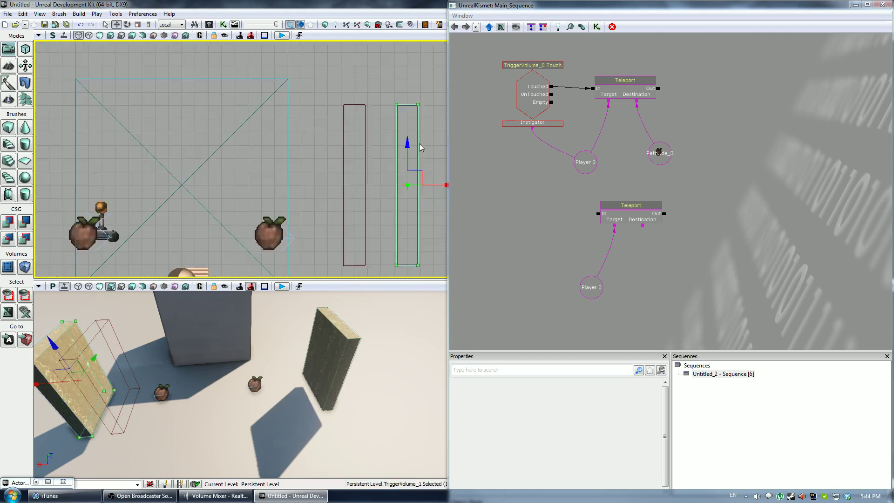
# Step: Create a Touch event for the first slab's TriggerVolume, linking Touched to the copied Teleport's In and Instigator to its Player variable
pyautogui.rightClick(532, 222)
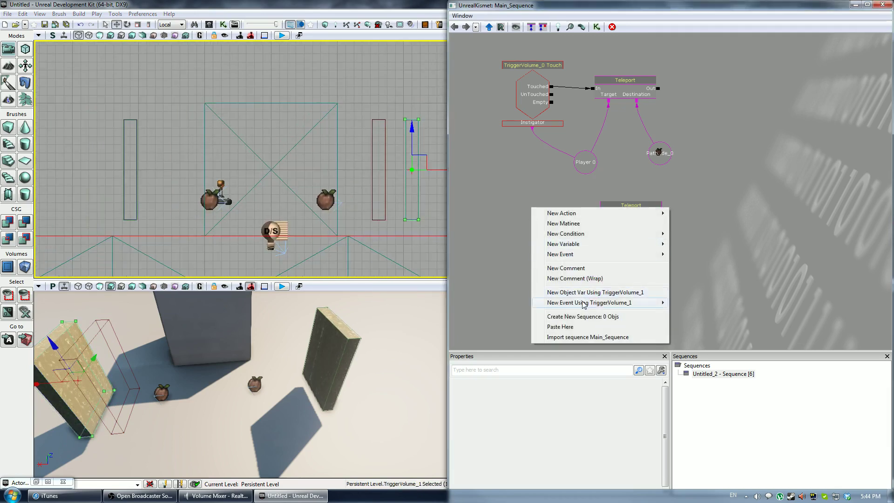
pyautogui.moveTo(584, 304)
pyautogui.click(679, 302)
pyautogui.keyDown('ctrl'); pyautogui.moveTo(554, 221); pyautogui.dragTo(598, 214); pyautogui.keyUp('ctrl')
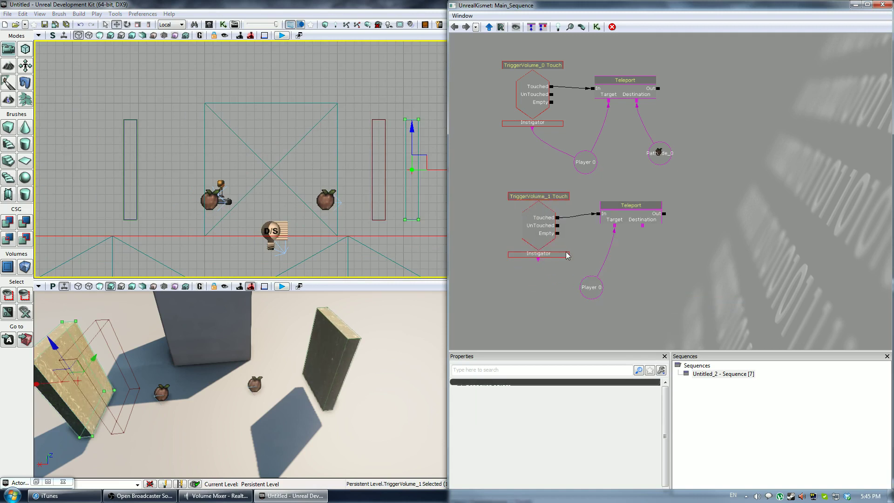
pyautogui.moveTo(538, 261); pyautogui.dragTo(590, 287)
pyautogui.moveTo(664, 268); pyautogui.dragTo(607, 269)
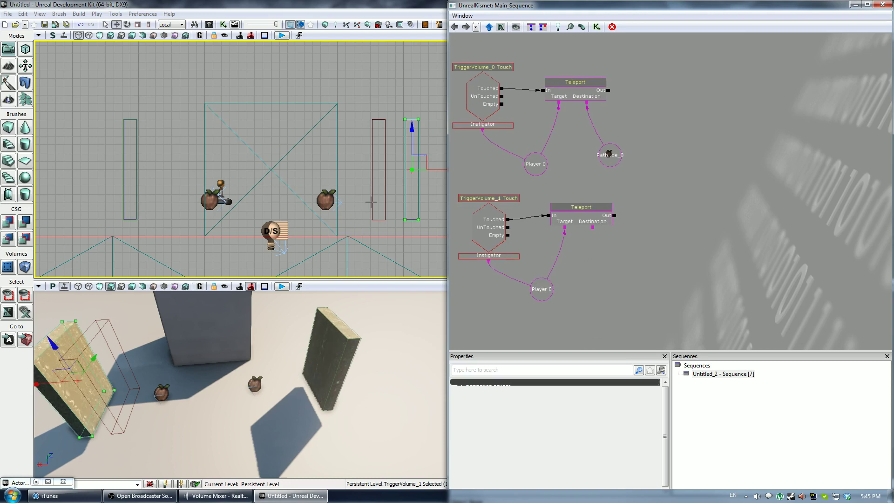
# Step: Add an object variable for the PathNode in front of the second slab and link it to the copied Teleport's Destination
pyautogui.click(212, 198)
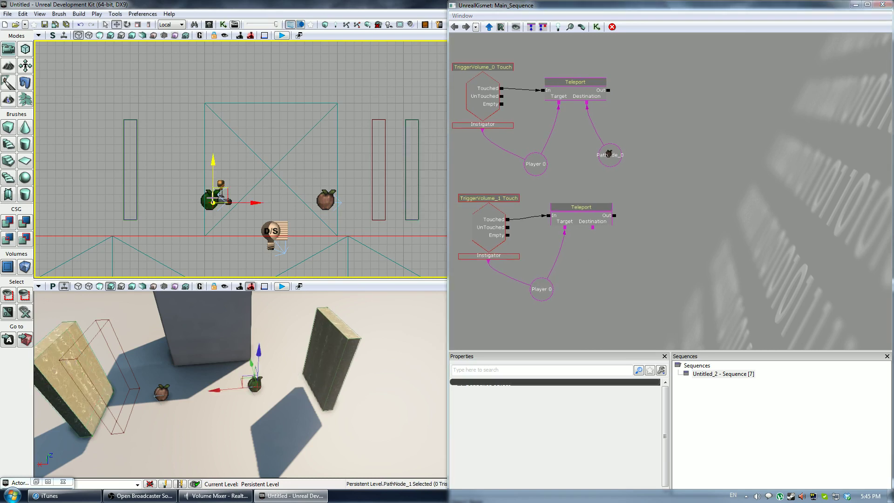
pyautogui.doubleClick(212, 197)
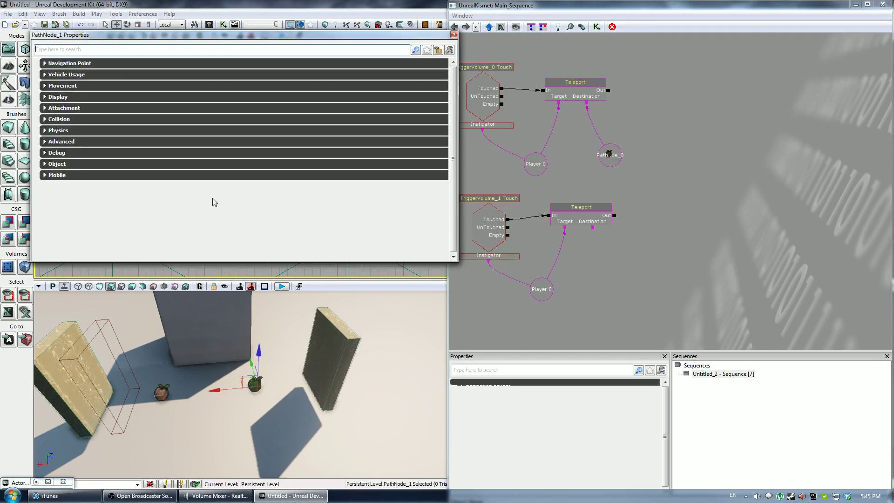
pyautogui.click(454, 34)
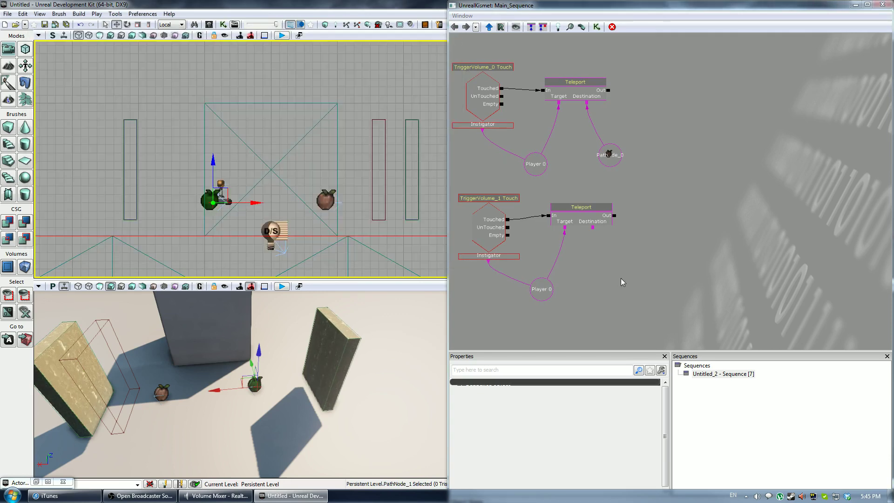
pyautogui.rightClick(621, 279)
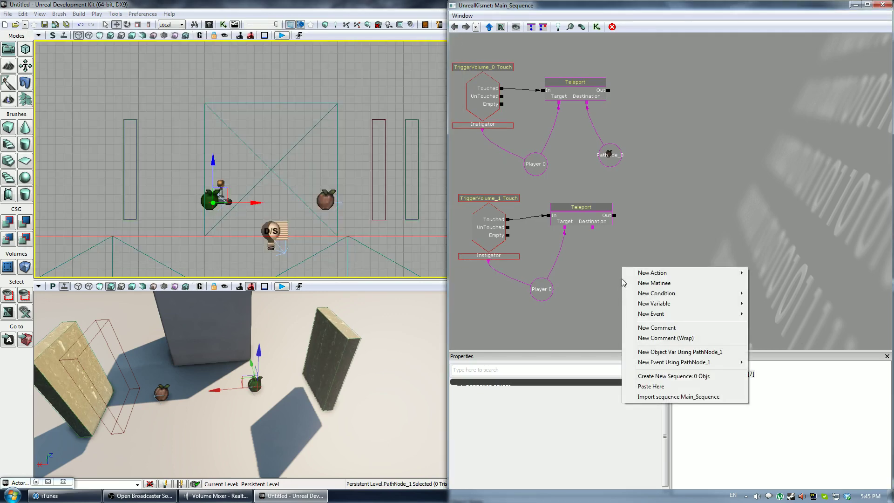
pyautogui.click(697, 352)
pyautogui.moveTo(631, 290); pyautogui.dragTo(610, 274)
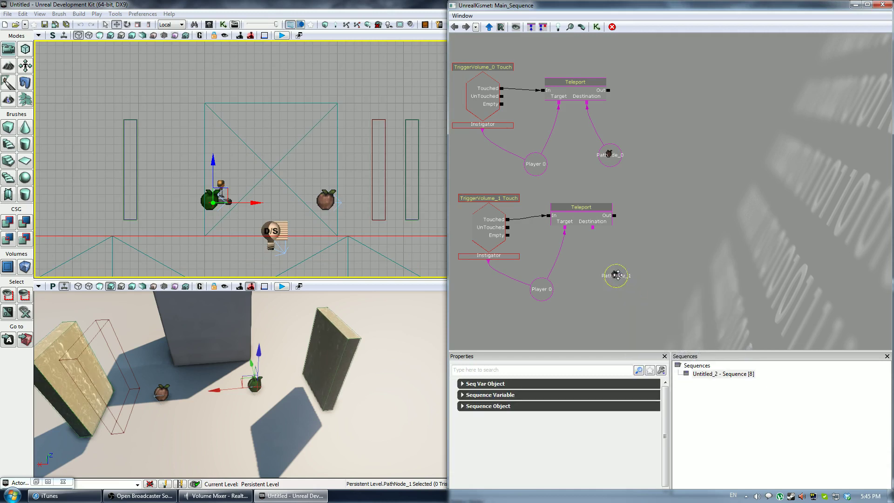
pyautogui.click(595, 232)
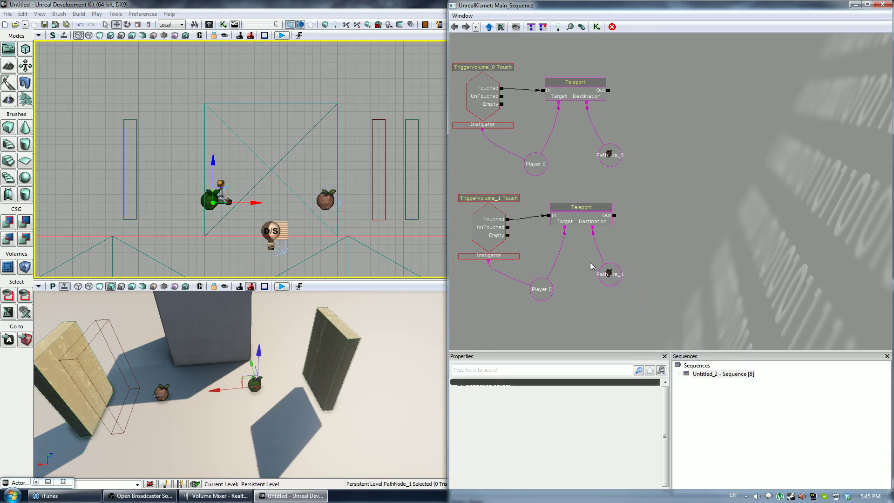
# Step: Filter the Content Browser to Sound Cues, search for "tele" and select the A_Weapon_Translocator_Teleport_Cue sound
pyautogui.click(37, 482)
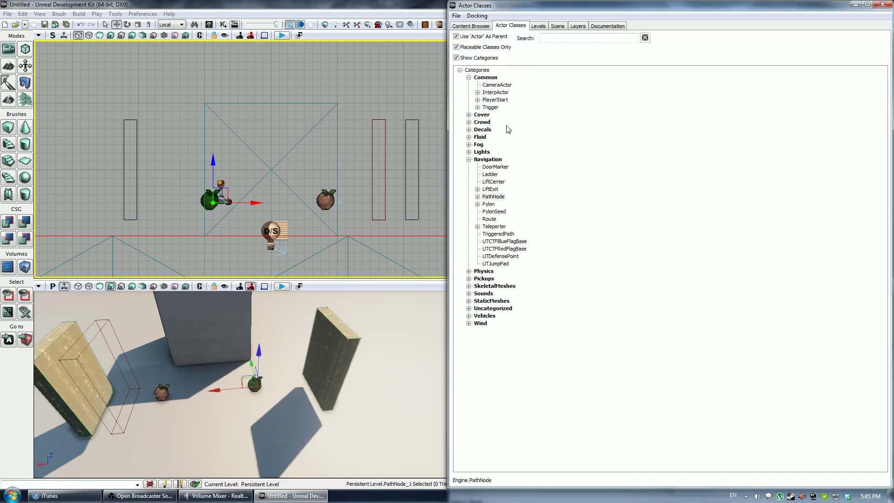
pyautogui.click(472, 26)
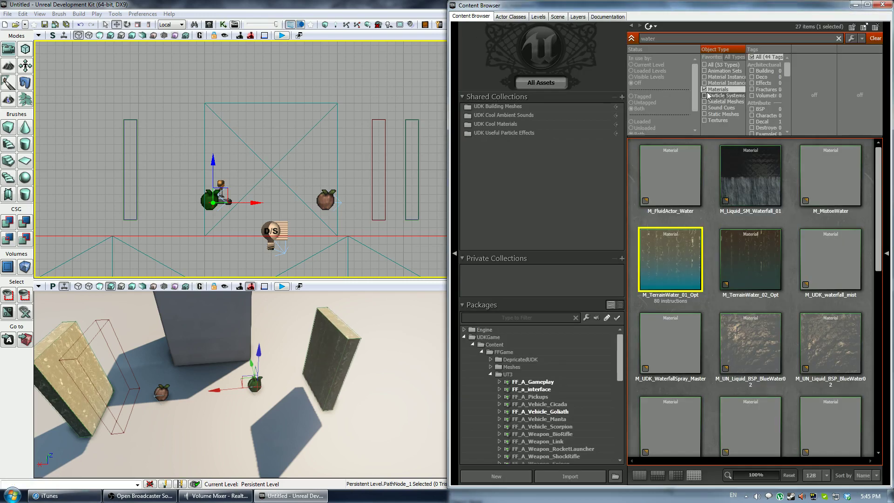
pyautogui.click(708, 108)
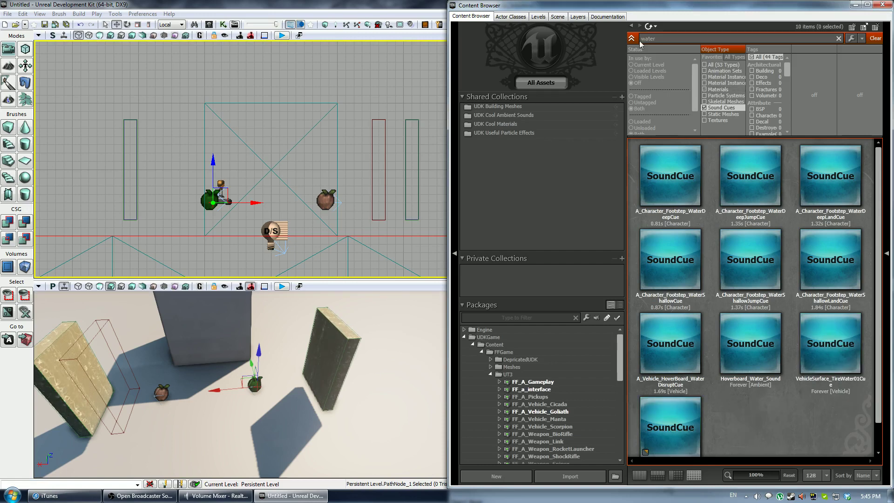
pyautogui.write('tele')
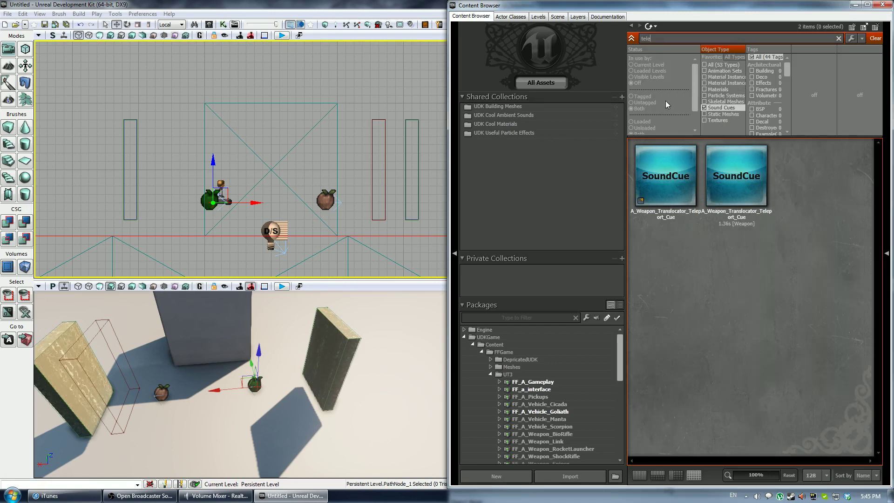
pyautogui.click(673, 179)
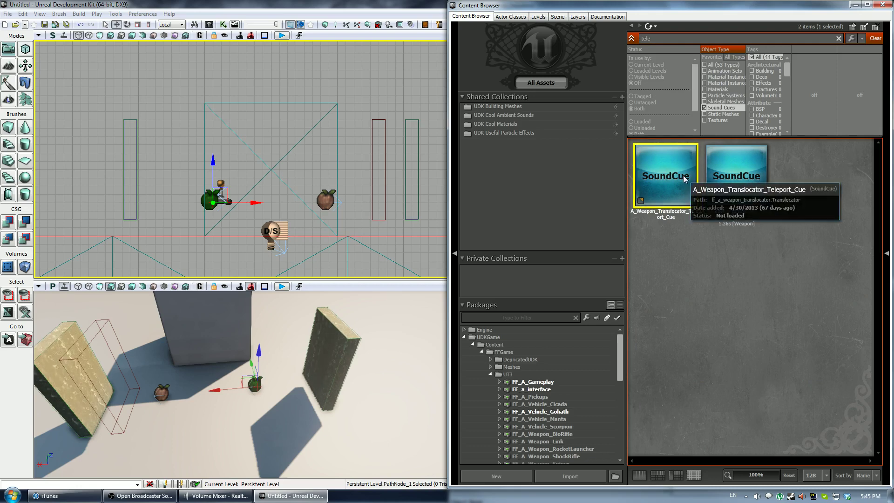
pyautogui.click(855, 5)
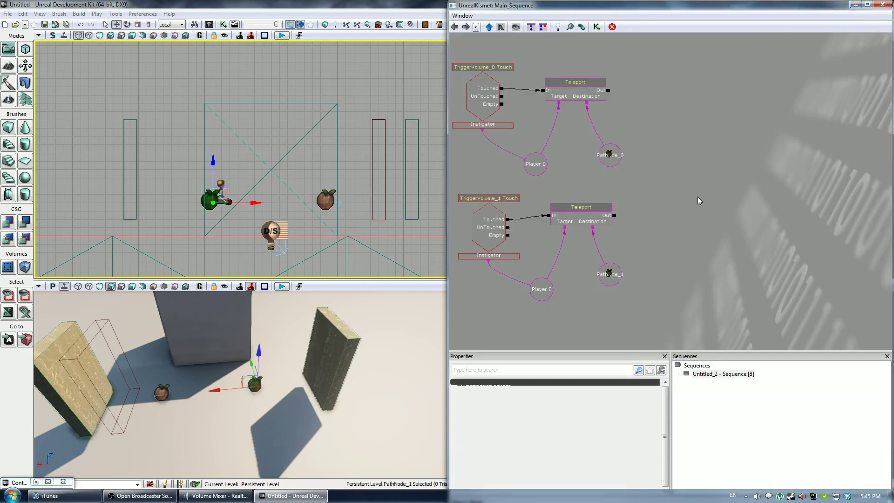
# Step: Add a Play Sound action beside the lower Teleport and link the Teleport's Out to its Play input
pyautogui.rightClick(654, 224)
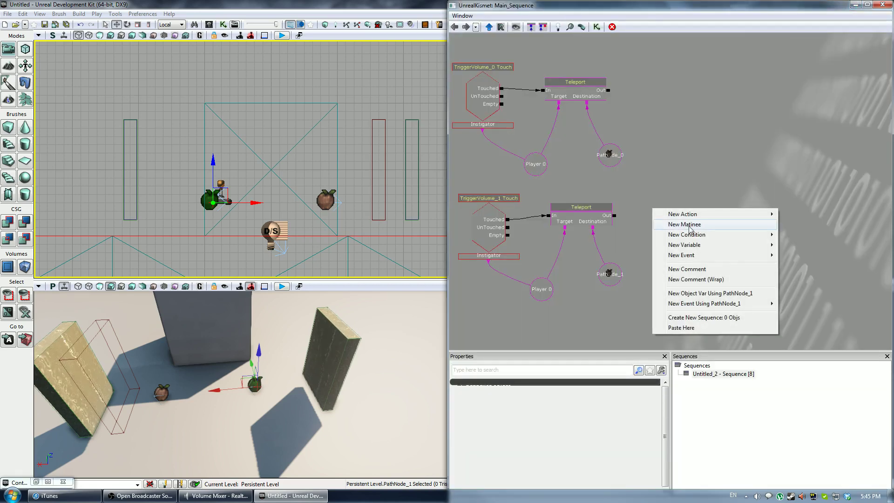
pyautogui.moveTo(711, 214)
pyautogui.moveTo(800, 424)
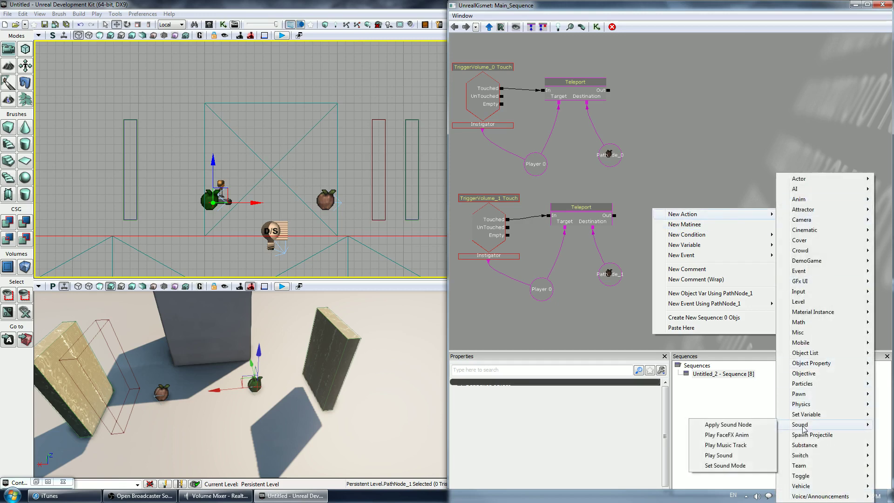
pyautogui.click(717, 460)
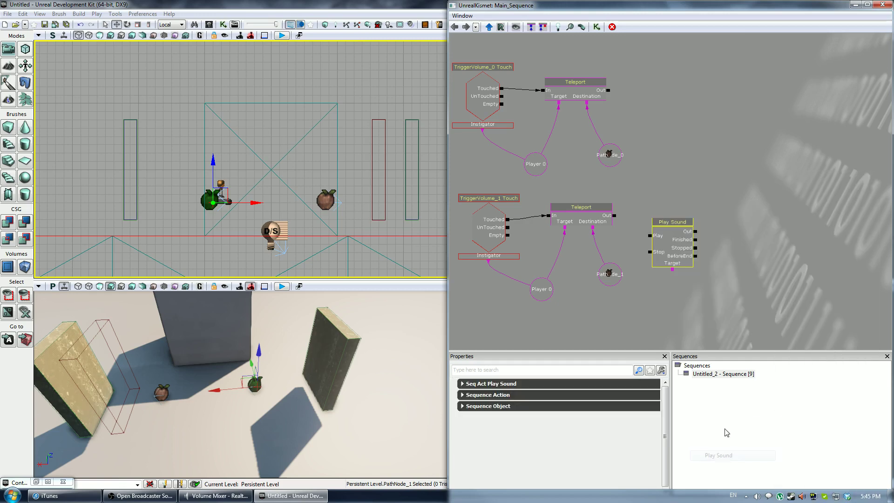
pyautogui.moveTo(667, 228); pyautogui.dragTo(643, 212)
pyautogui.click(664, 238)
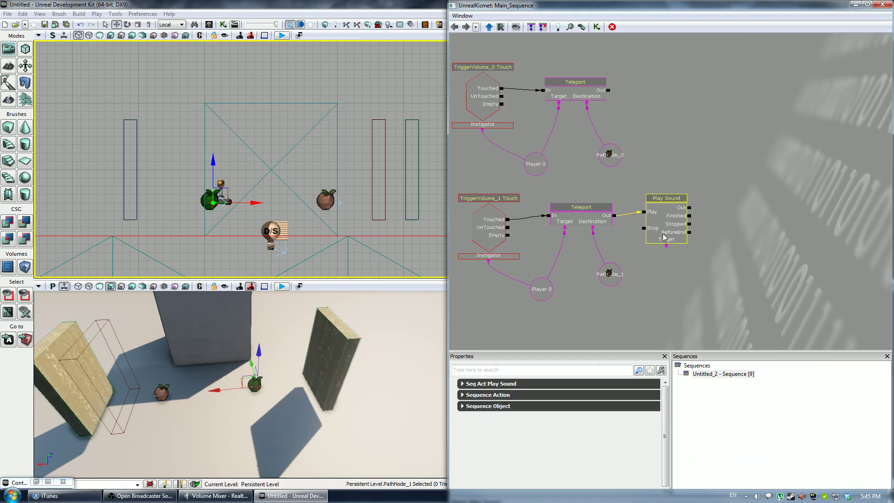
# Step: Duplicate the Play Sound action, place the copy beside the upper Teleport and link that Teleport's Out to Play
pyautogui.hotkey('ctrl', 'w')
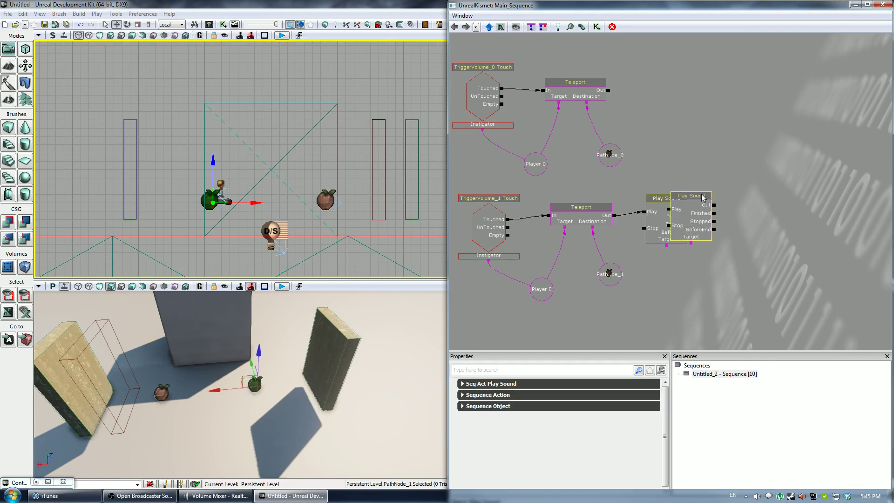
pyautogui.moveTo(703, 197); pyautogui.dragTo(672, 74)
pyautogui.moveTo(609, 90); pyautogui.dragTo(638, 86)
# Step: Set Max Trigger Count and Re Trigger Delay to 0 on the TriggerVolume_0 Touch event
pyautogui.moveTo(503, 129); pyautogui.dragTo(572, 132)
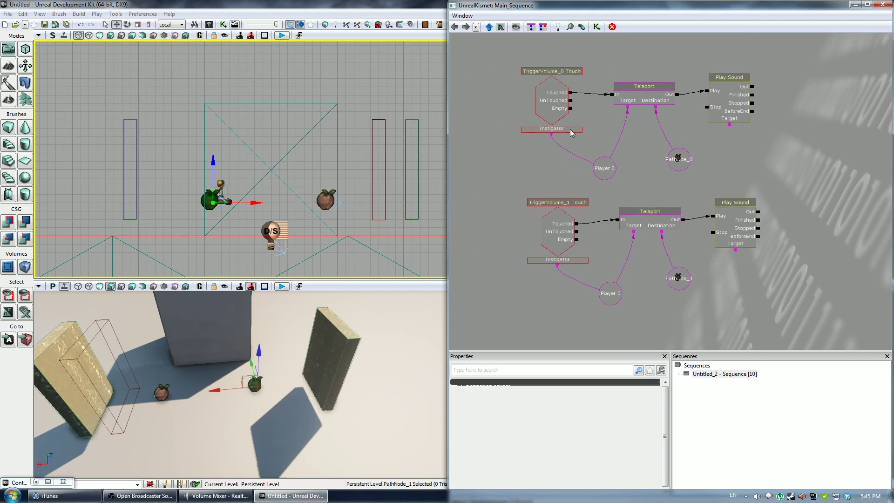
pyautogui.click(549, 100)
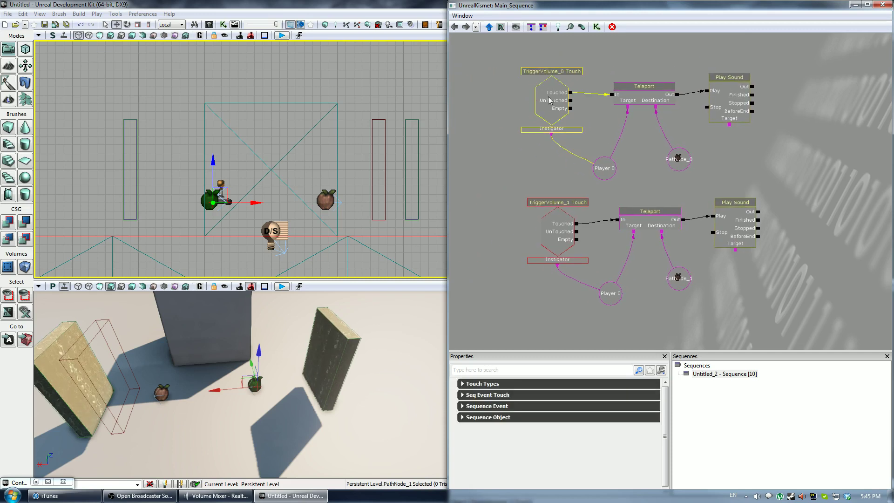
pyautogui.click(462, 407)
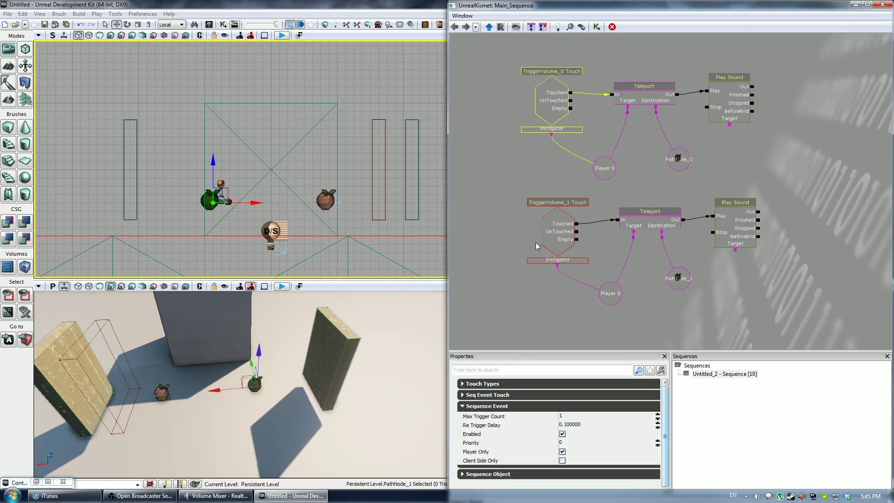
pyautogui.click(578, 418)
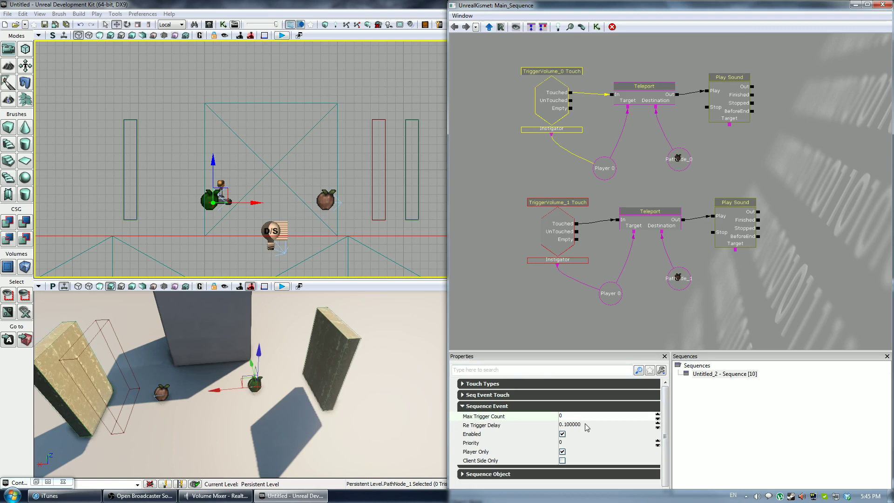
pyautogui.write('0')
pyautogui.click(588, 426)
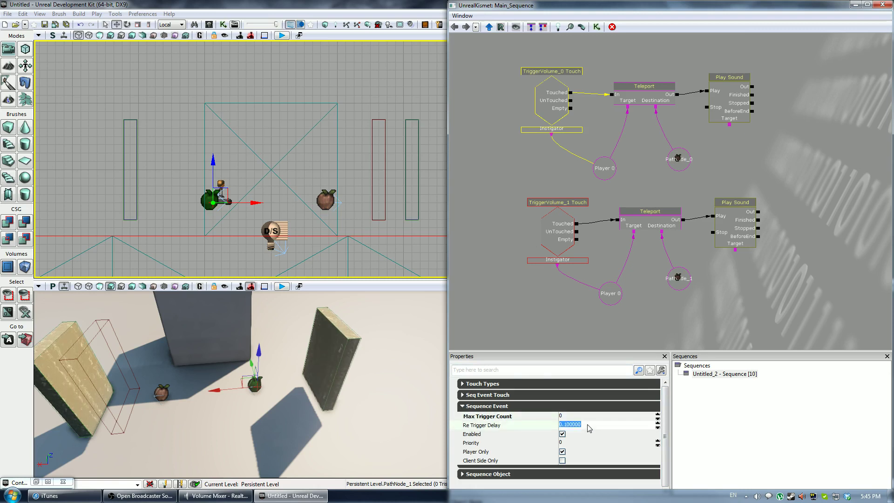
pyautogui.write('0')
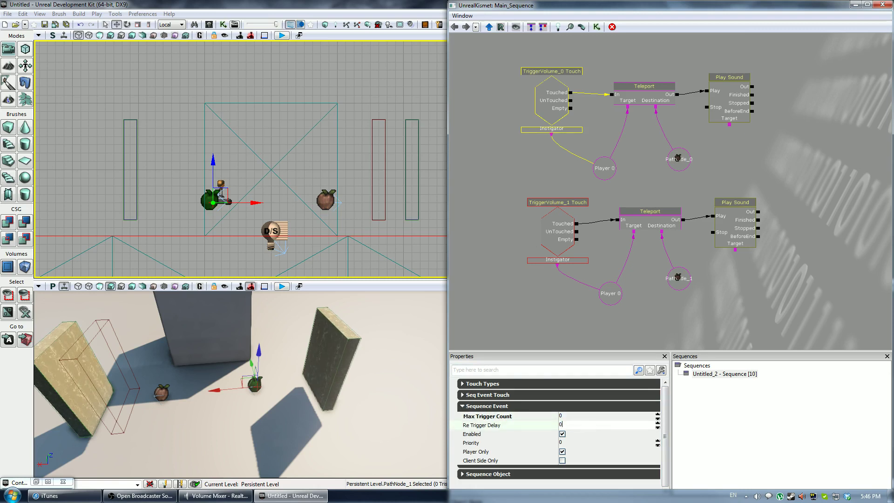
pyautogui.press('Return')
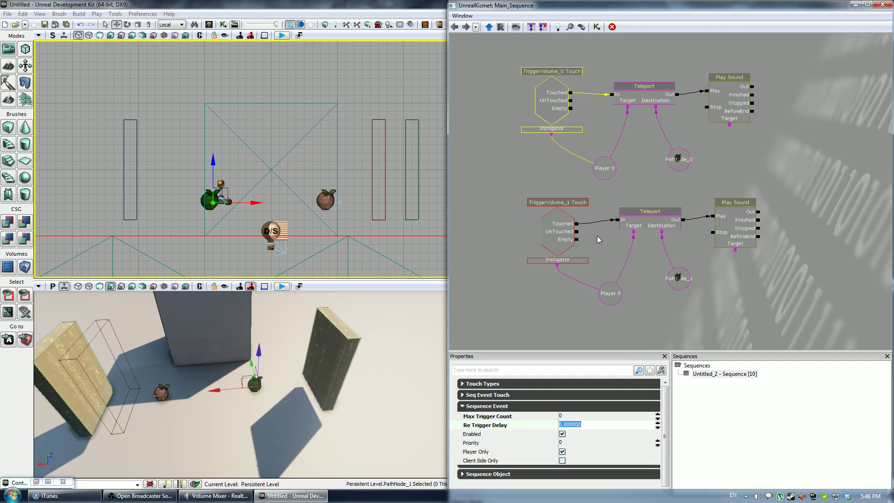
# Step: Set Max Trigger Count and Re Trigger Delay to 0 on the TriggerVolume_1 Touch event and put Kismet away
pyautogui.click(560, 231)
pyautogui.click(573, 417)
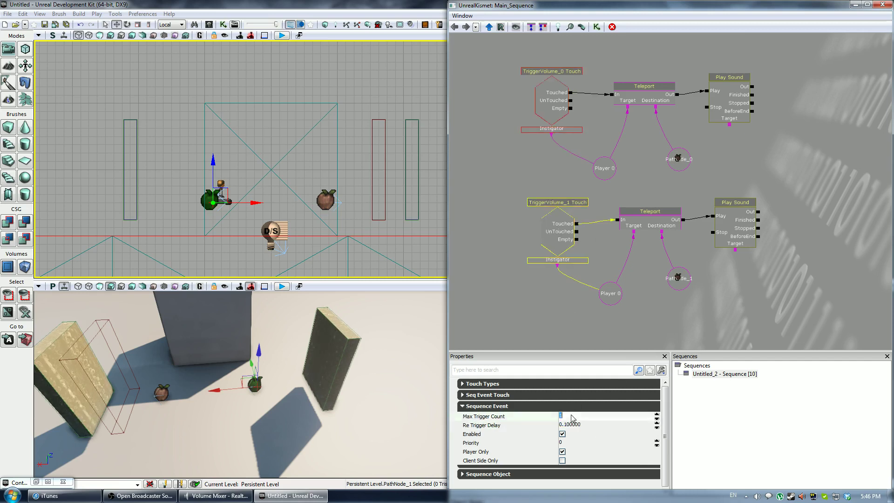
pyautogui.write('0')
pyautogui.click(589, 425)
pyautogui.write('0')
pyautogui.press('Return')
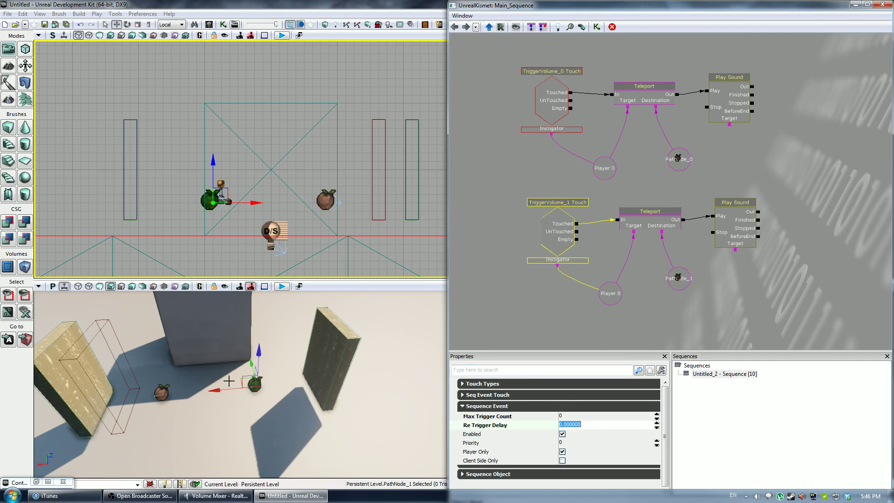
pyautogui.click(856, 4)
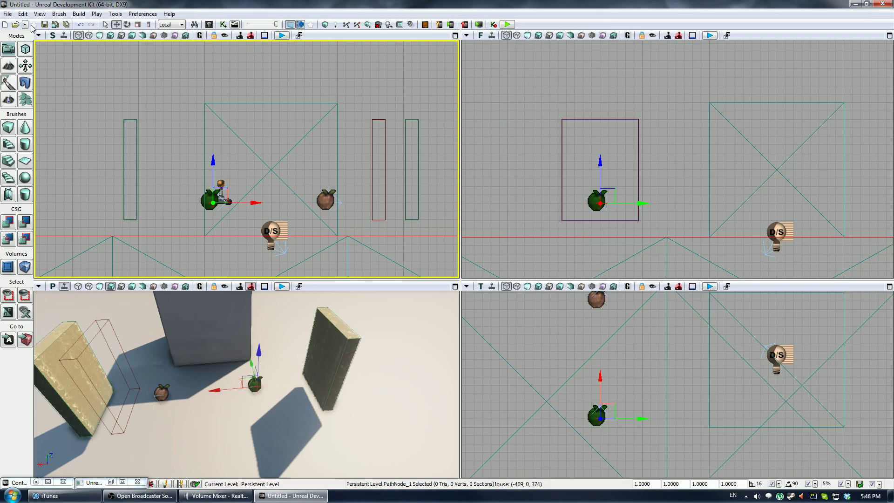
# Step: In the world properties, set Default Game Type to FFGametype_Deathmatch and choose a Game Type For PIE
pyautogui.click(22, 13)
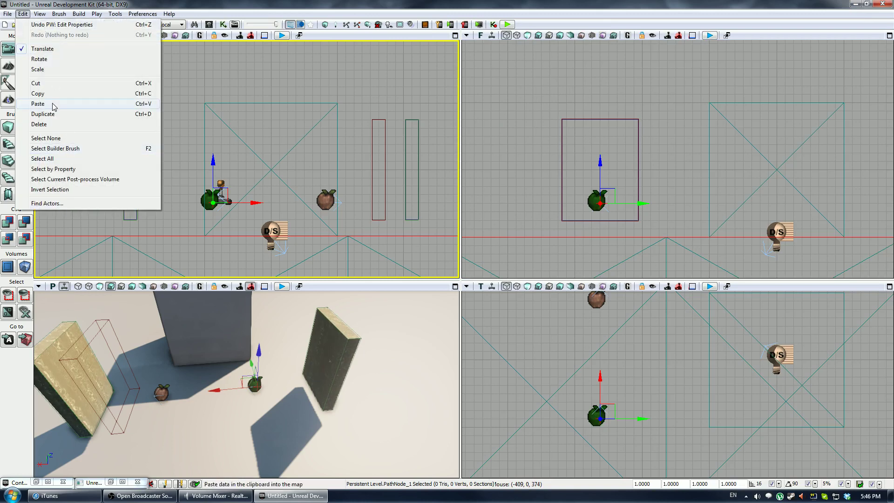
pyautogui.moveTo(46, 15)
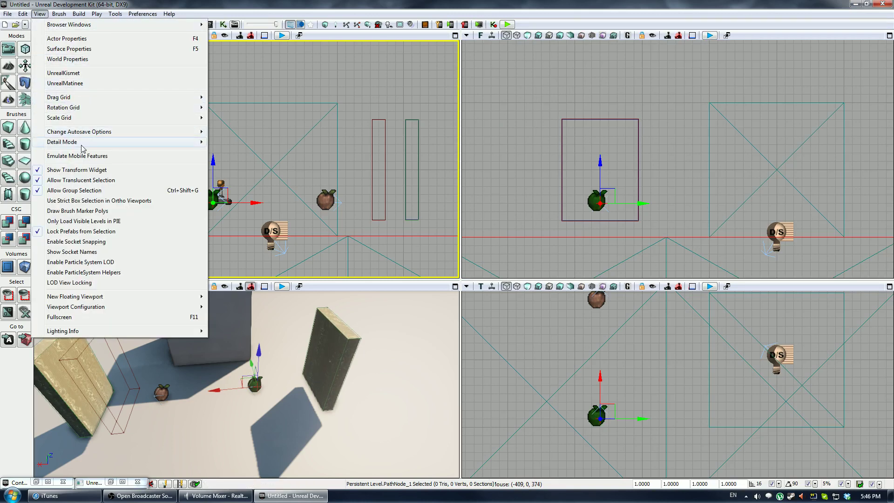
pyautogui.click(70, 58)
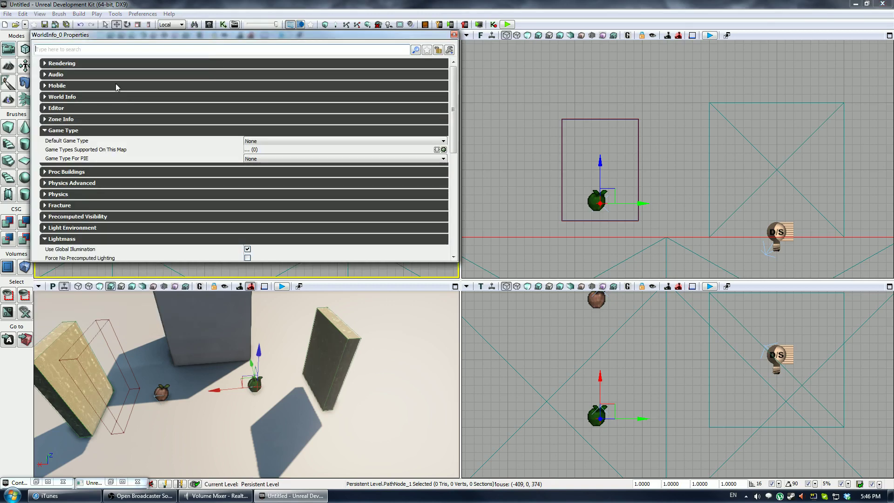
pyautogui.click(314, 142)
pyautogui.click(291, 167)
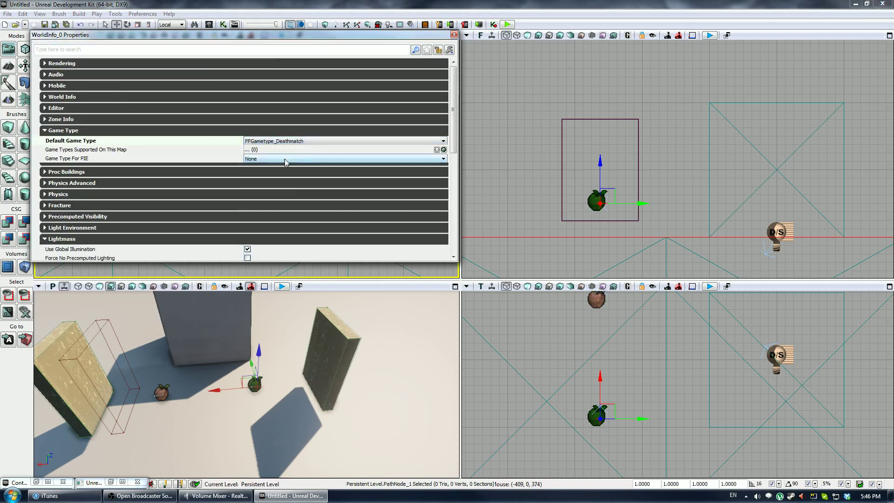
pyautogui.click(310, 159)
pyautogui.click(307, 182)
pyautogui.click(454, 34)
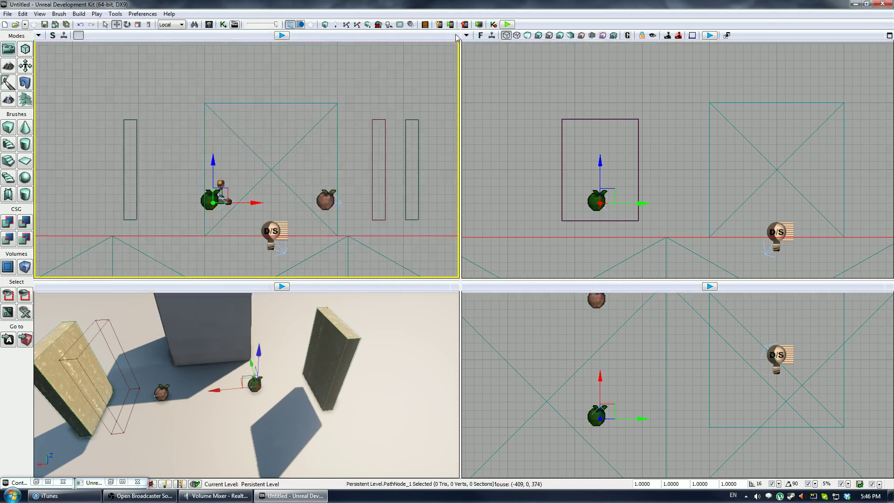
# Step: Play the level in the editor preview and walk around in front of the two portal slabs
pyautogui.click(507, 24)
pyautogui.press('w')
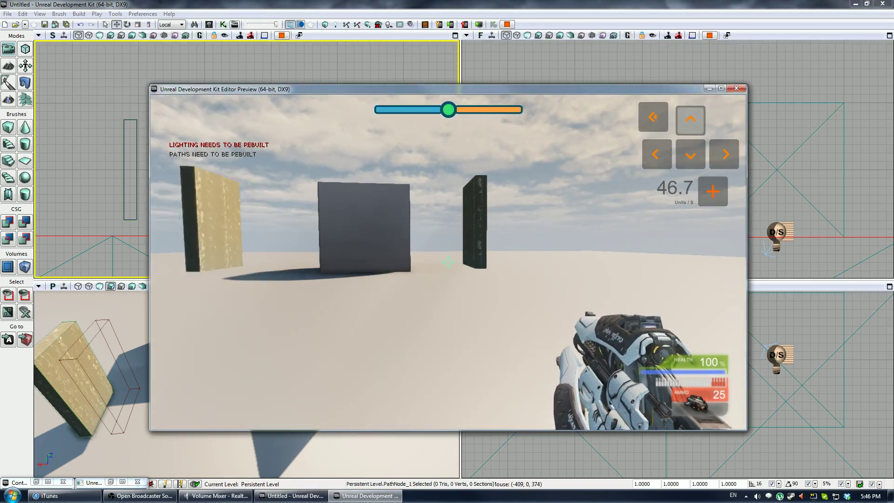
pyautogui.press('s')
pyautogui.press('w')
# Step: Switch to the Volume Mixer and return to the running level preview
pyautogui.press('super')
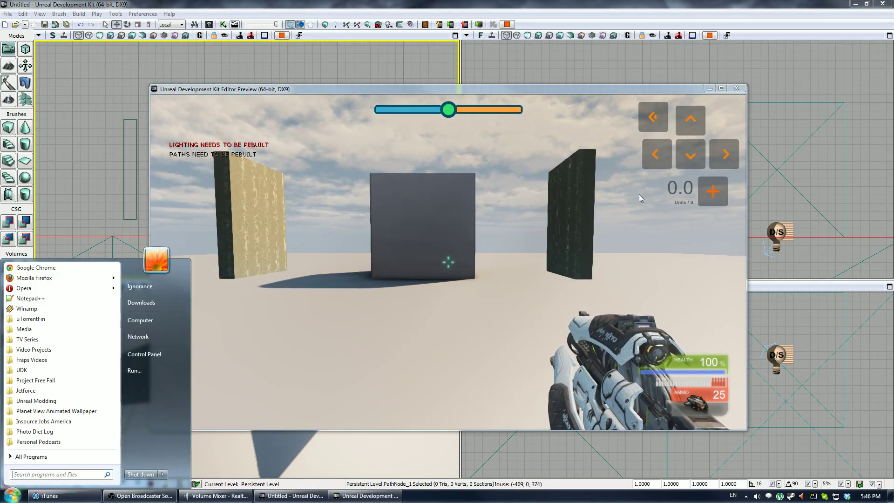
pyautogui.click(216, 496)
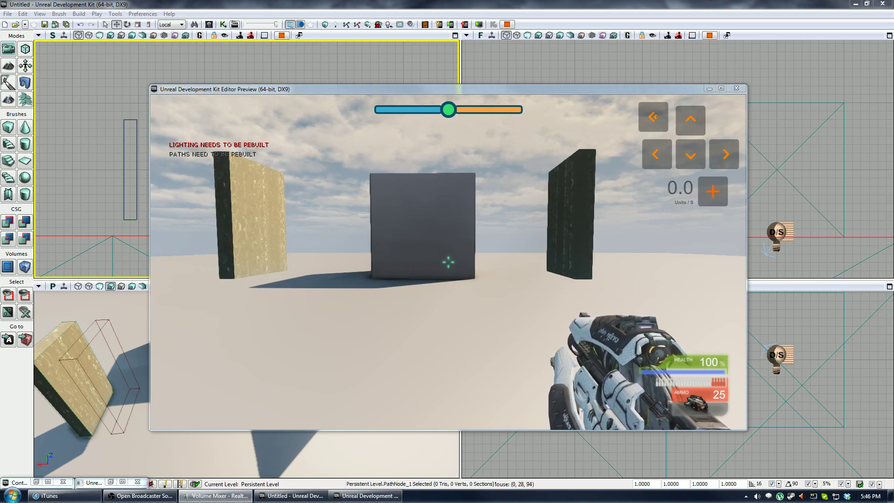
pyautogui.click(495, 256)
# Step: Test the portals by walking the player into the slabs repeatedly in the running preview
pyautogui.press('w')
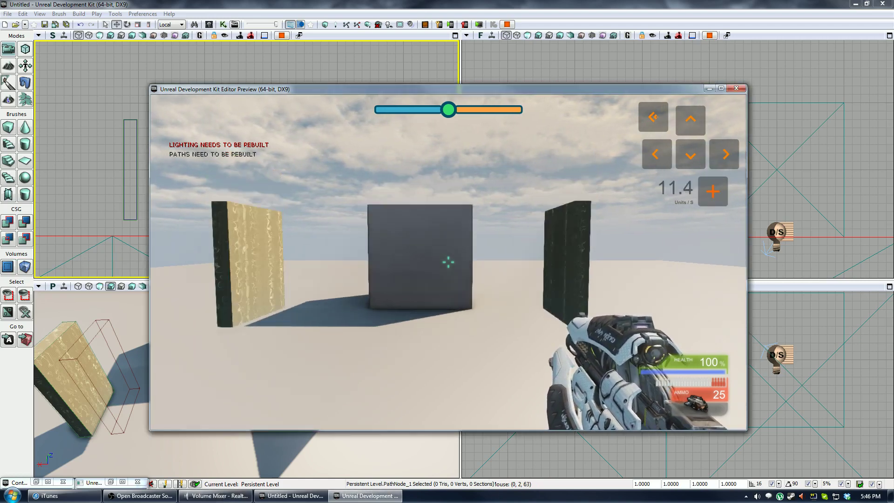
pyautogui.press('a')
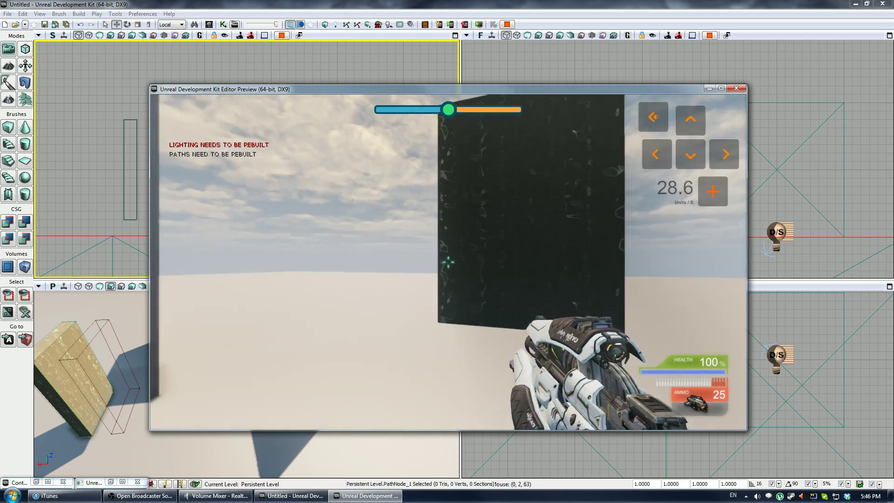
pyautogui.press('w')
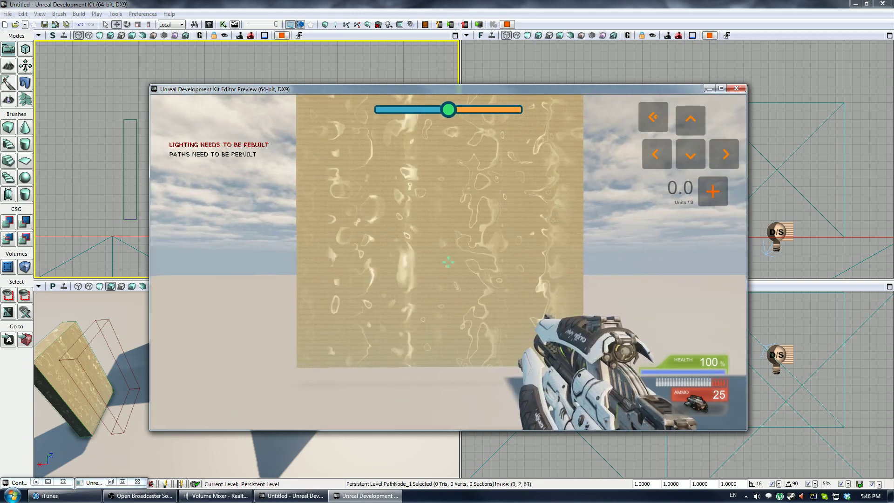
pyautogui.press('s')
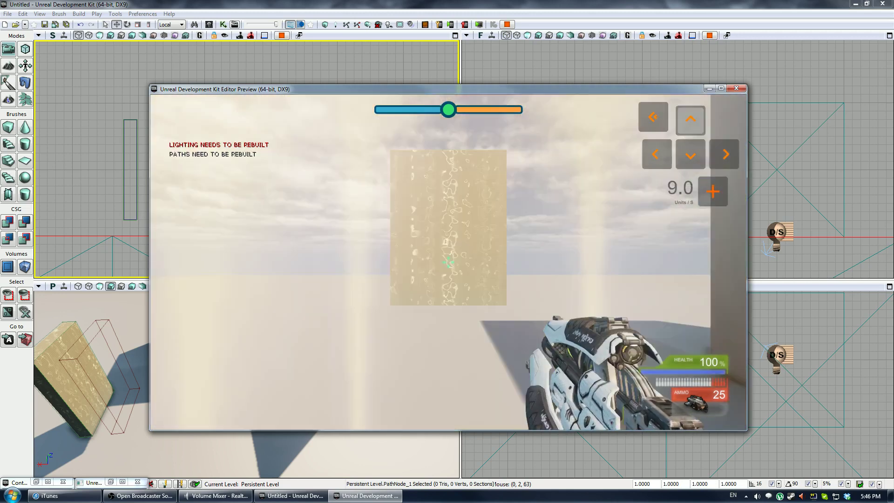
pyautogui.press('w')
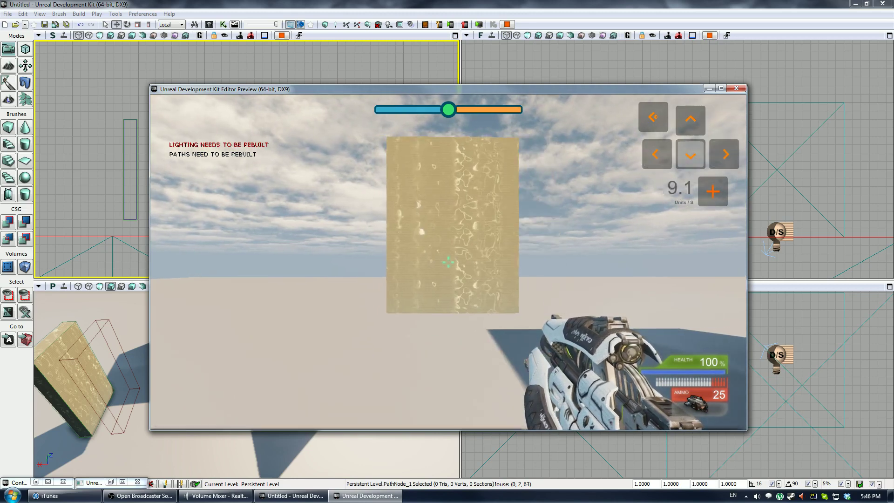
pyautogui.press('w')
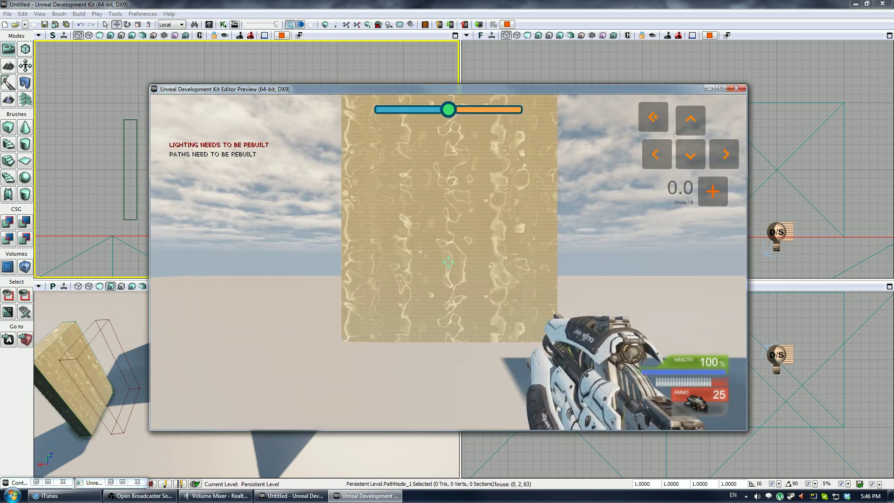
# Step: End the running preview and rotate the path node nearest the red builder brush to a yaw of 180°
pyautogui.press('s')
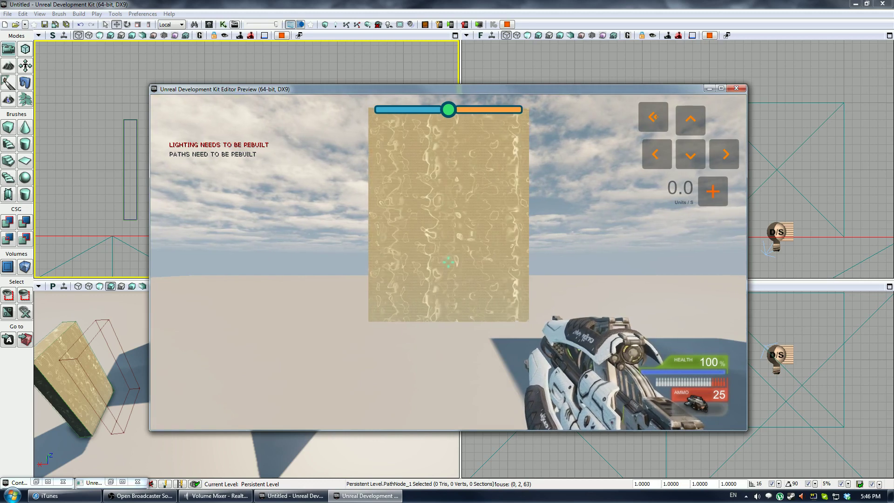
pyautogui.press('Escape')
pyautogui.click(161, 394)
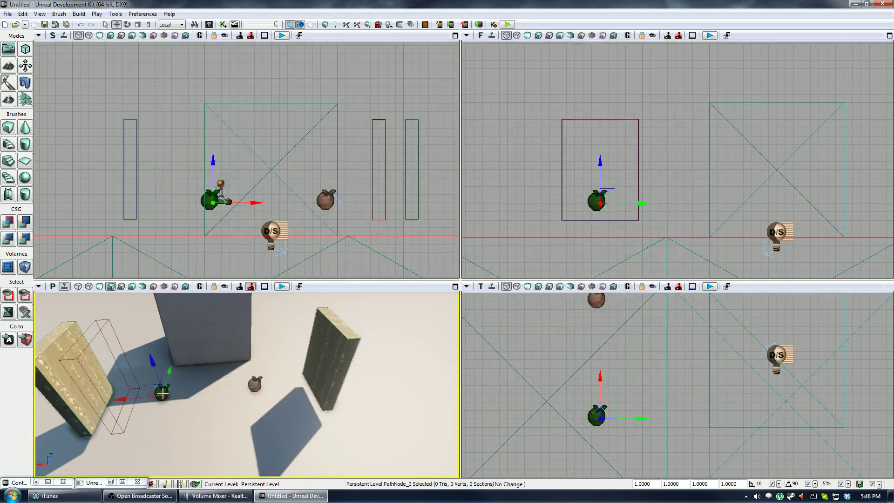
pyautogui.moveTo(205, 417)
pyautogui.mouseDown(button='right')
pyautogui.moveTo(188, 425)
pyautogui.moveTo(212, 406)
pyautogui.mouseUp(button='right')
pyautogui.press('w')
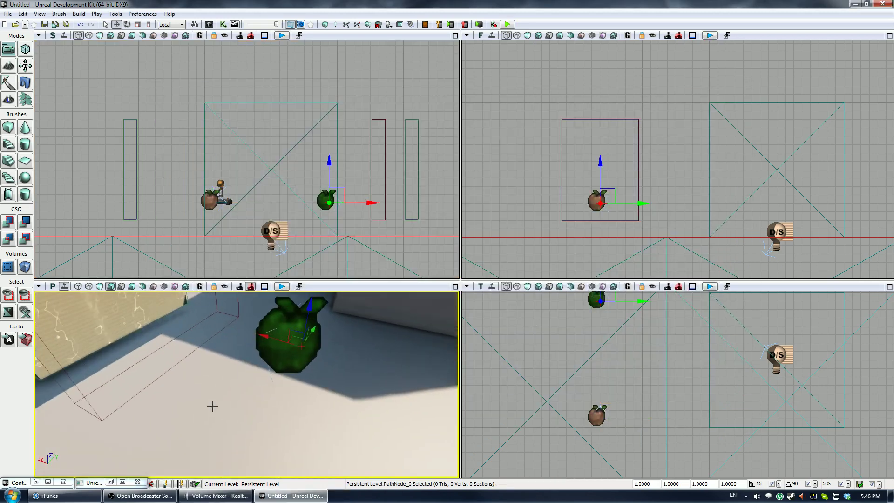
pyautogui.press('s')
pyautogui.moveTo(283, 408); pyautogui.dragTo(289, 415, button='right')
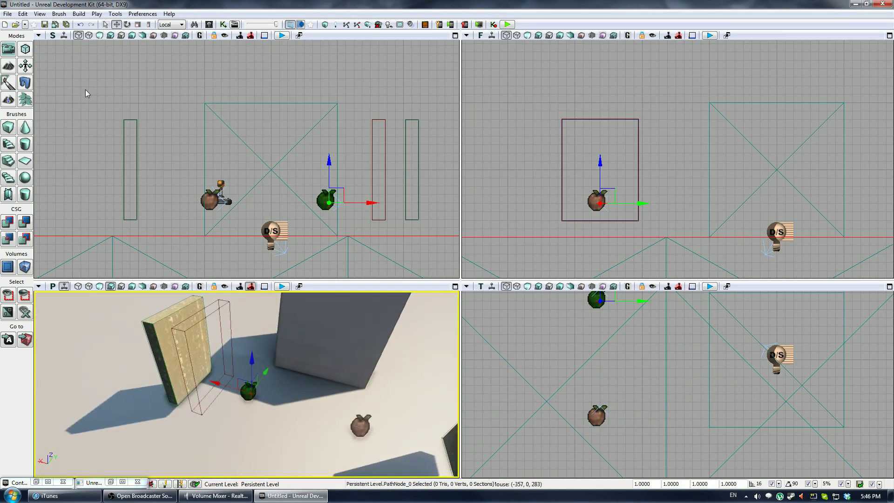
pyautogui.rightClick(127, 24)
pyautogui.click(400, 261)
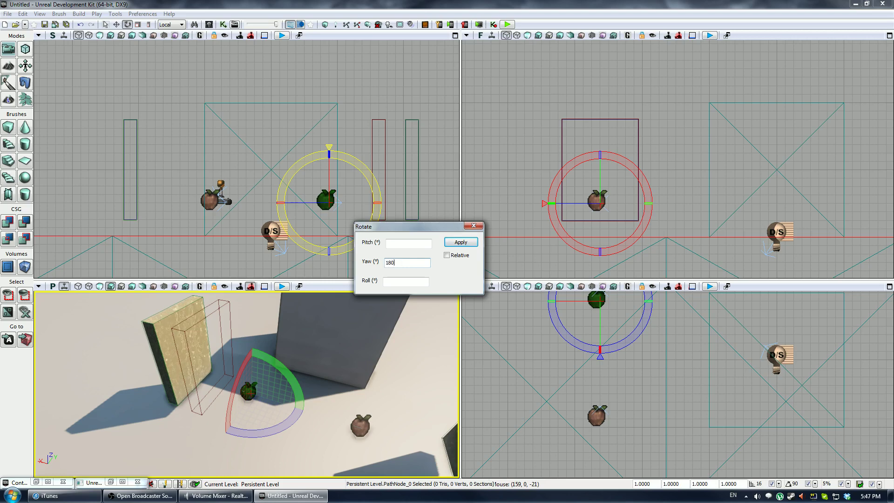
pyautogui.click(462, 244)
pyautogui.click(479, 228)
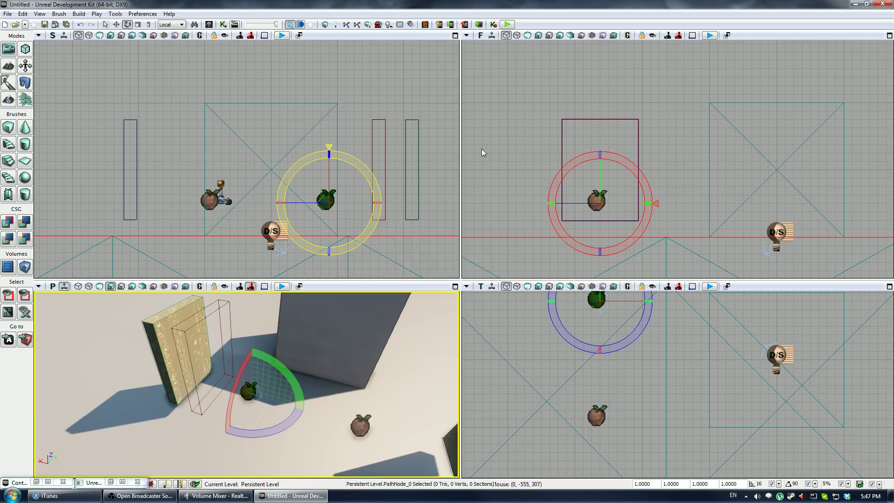
# Step: Play the level in the editor preview and walk through the portals to check the facing direction on exit
pyautogui.click(507, 25)
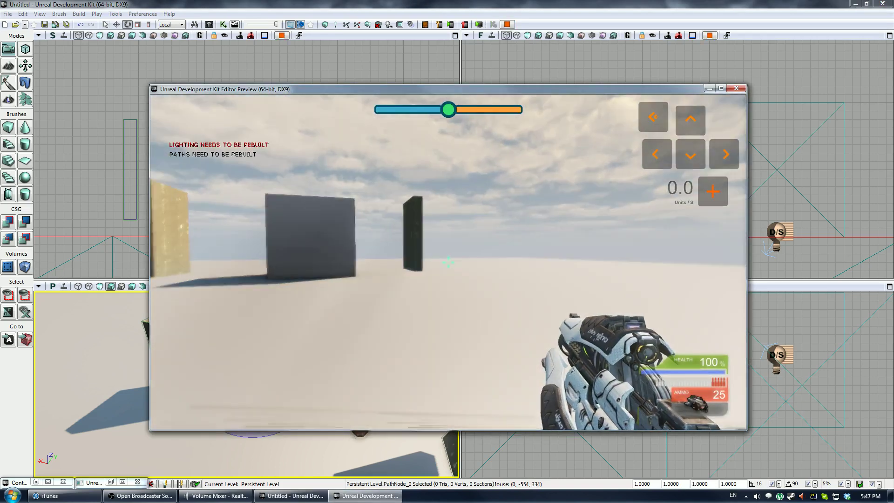
pyautogui.press('w')
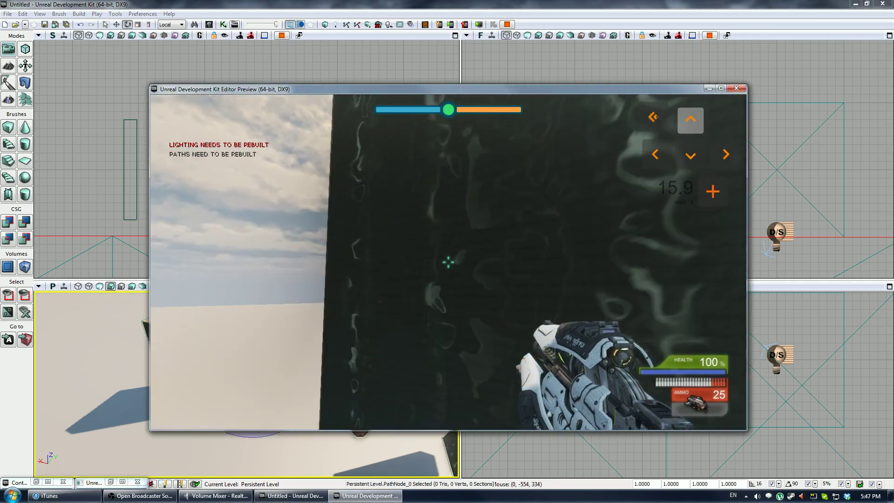
pyautogui.press('w')
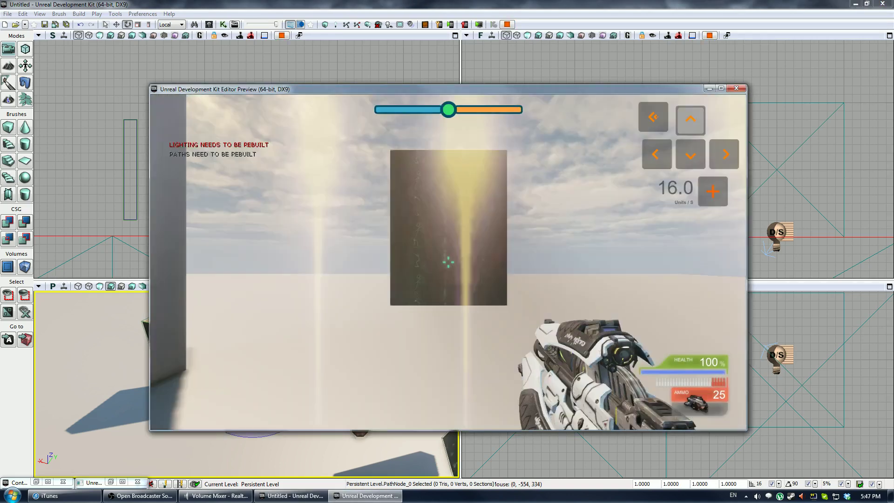
pyautogui.press('s')
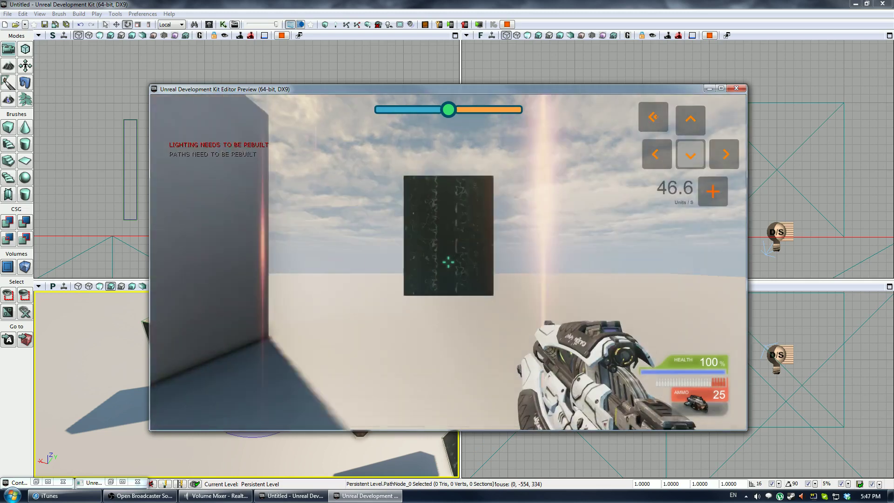
pyautogui.press('d')
pyautogui.press('a')
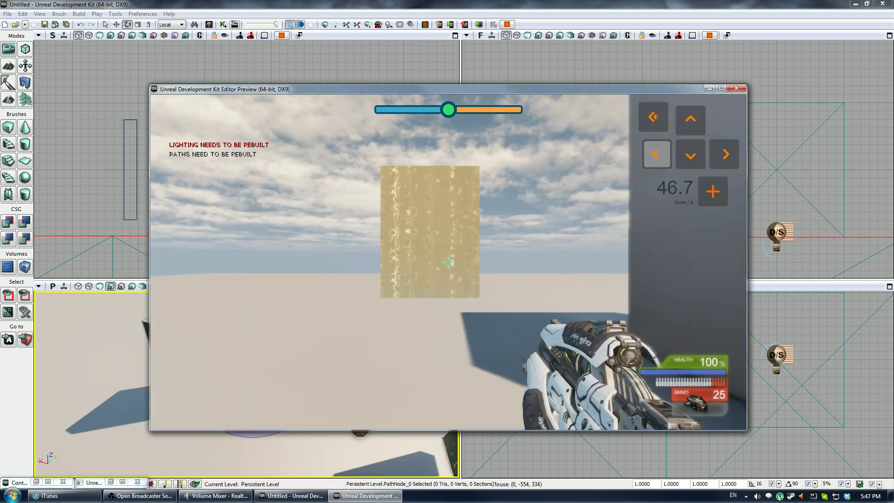
# Step: Walk around the two portal slabs and the central cube in the running preview, viewing them from several sides
pyautogui.press('s')
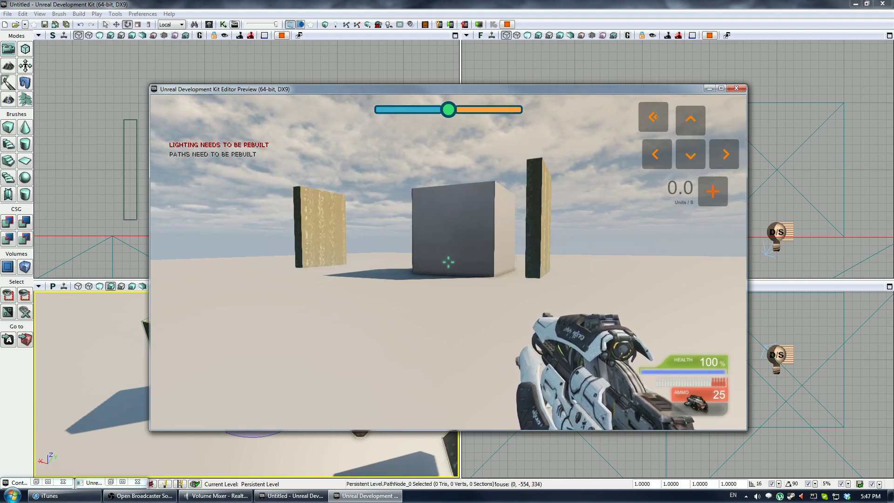
pyautogui.press('w')
pyautogui.press('a')
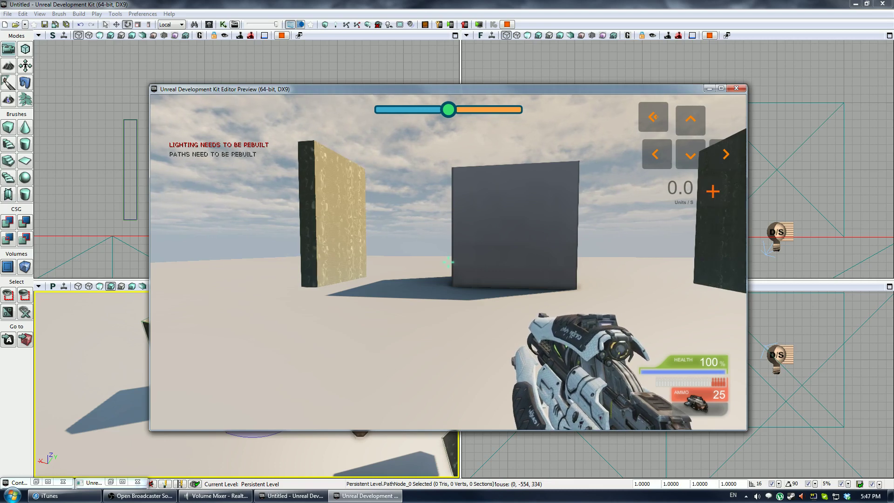
pyautogui.press('w')
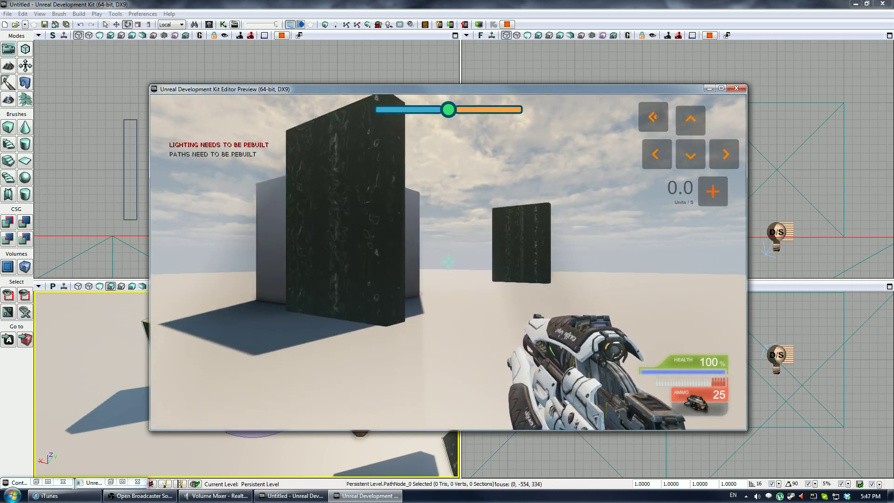
pyautogui.press('d')
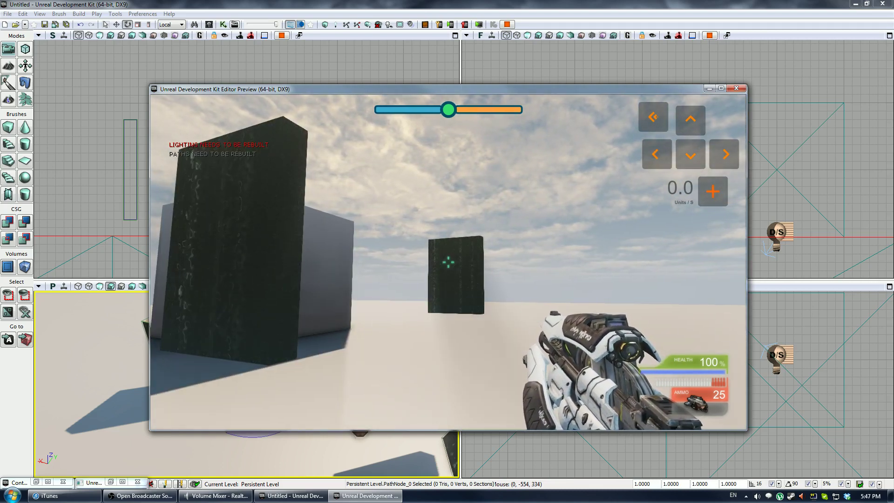
pyautogui.press('d')
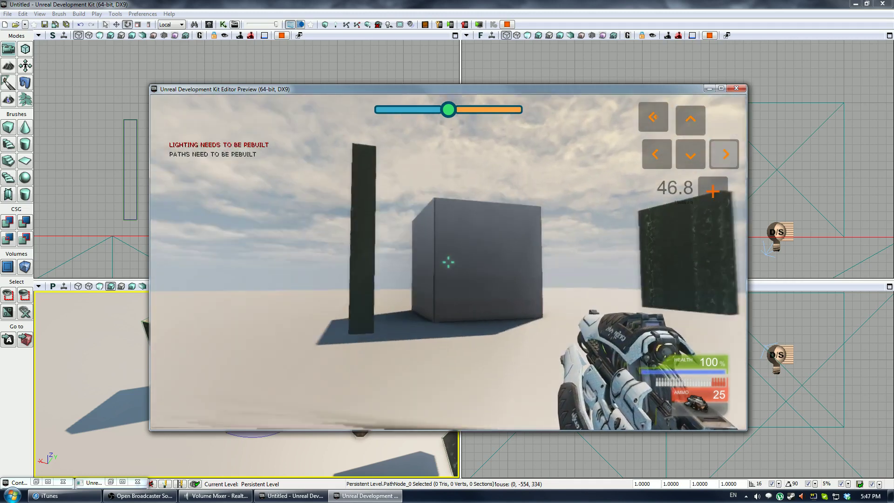
pyautogui.press('d')
pyautogui.press('a')
pyautogui.press('s')
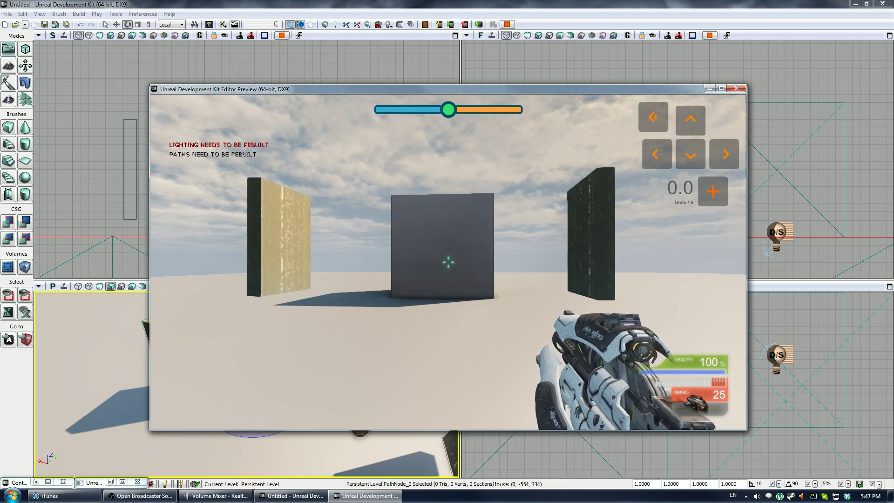
pyautogui.press('a')
pyautogui.press('w')
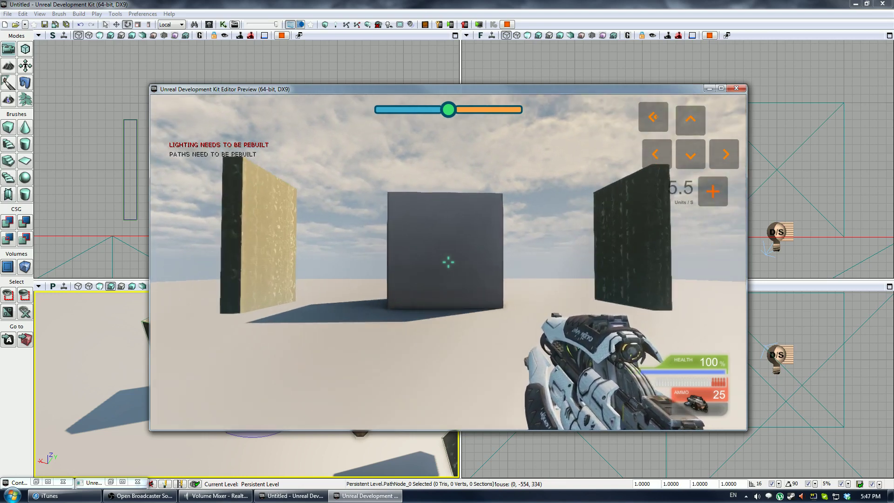